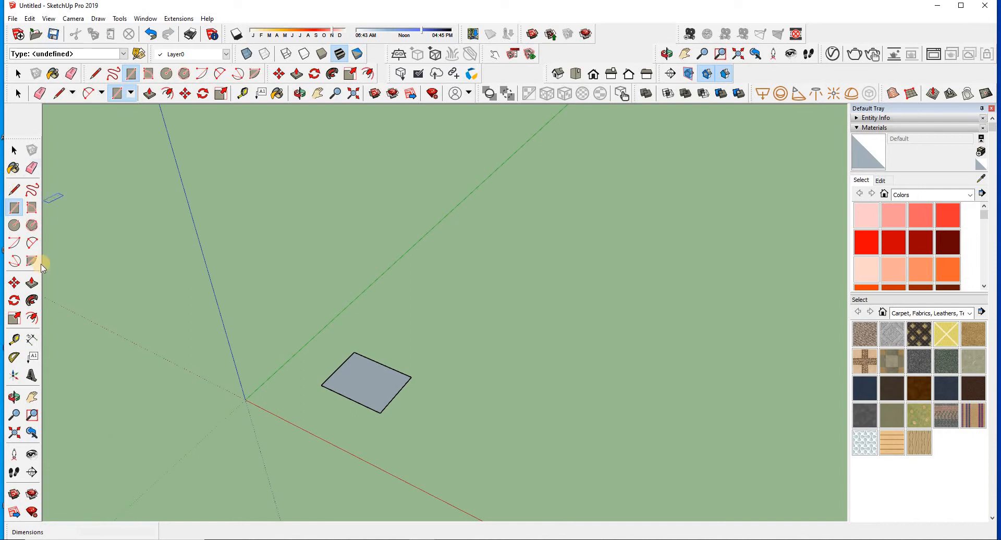
Step: Extrude the rectangle upward with Push/Pull to form a solid box
left_click(32, 282)
left_click(384, 376)
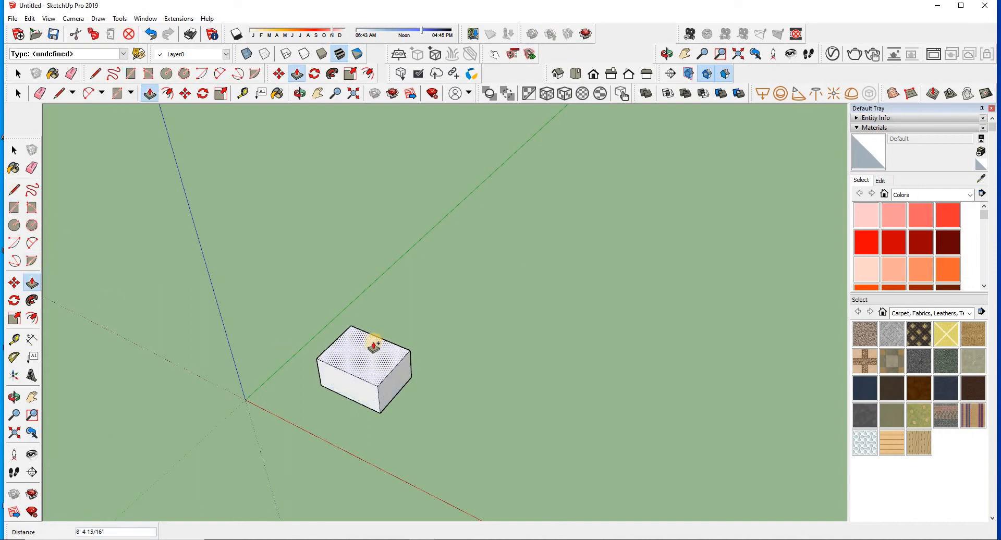
left_click(374, 338)
Step: Select the whole box and turn it into a group
left_click(14, 151)
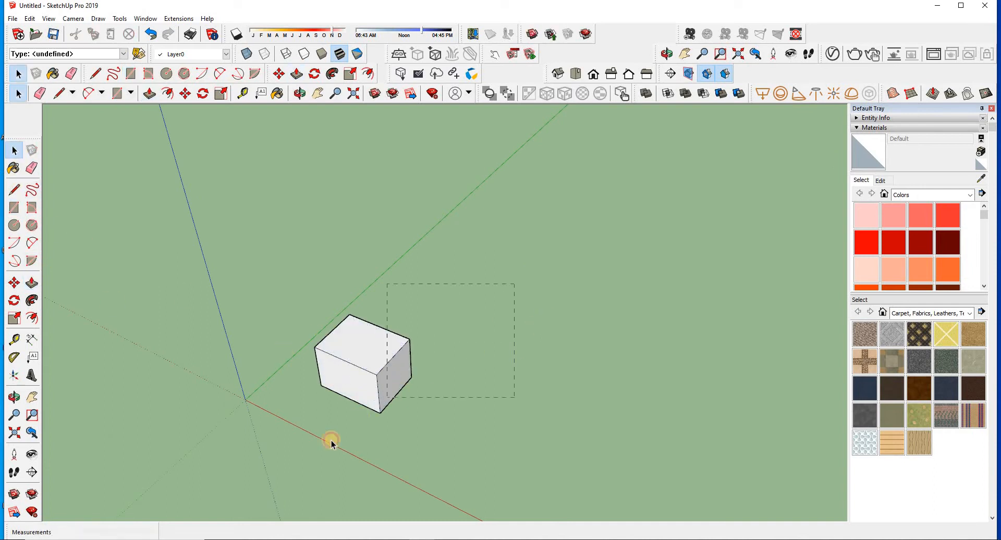
left_click_drag(331, 442, 315, 394)
right_click(328, 390)
left_click(399, 276)
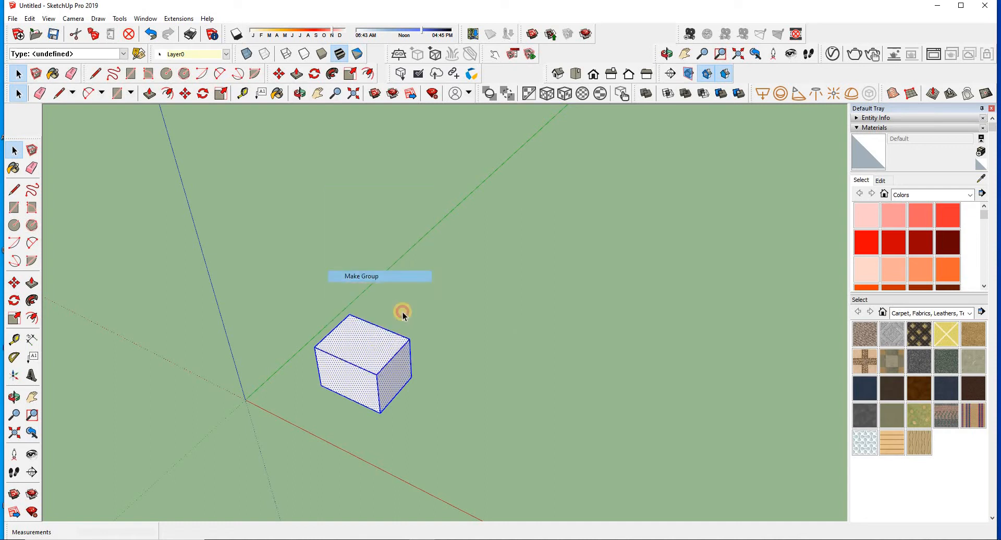
Step: Copy the box group diagonally backward so the copy partly overlaps the original, and clear the selection
middle_click_drag(447, 330, 462, 334)
left_click(19, 284)
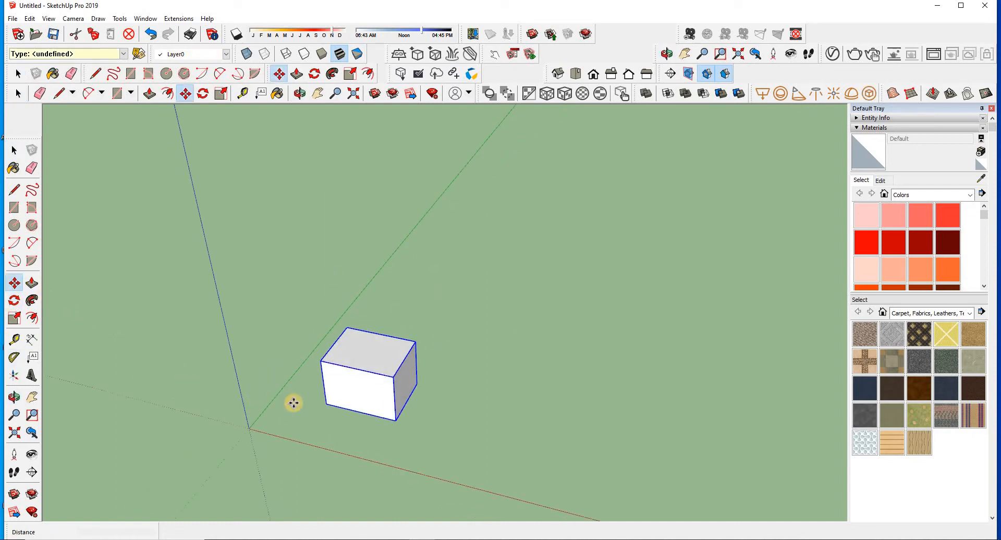
left_click(323, 404, "ctrl")
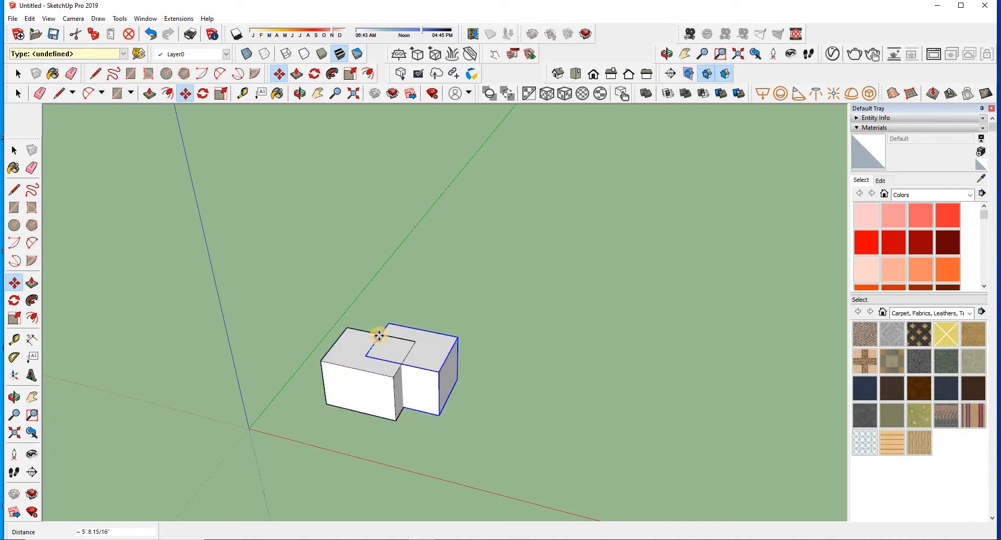
left_click(380, 334)
left_click(13, 151)
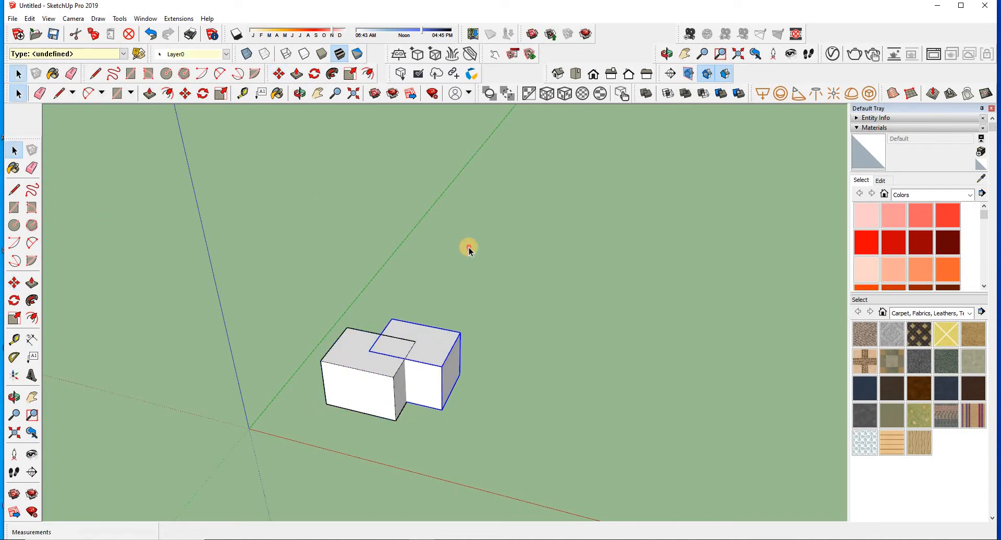
left_click(472, 251)
Step: Try combining the two overlapping boxes into one solid with Outer Shell, and undo it
scroll(517, 352, "up", 3)
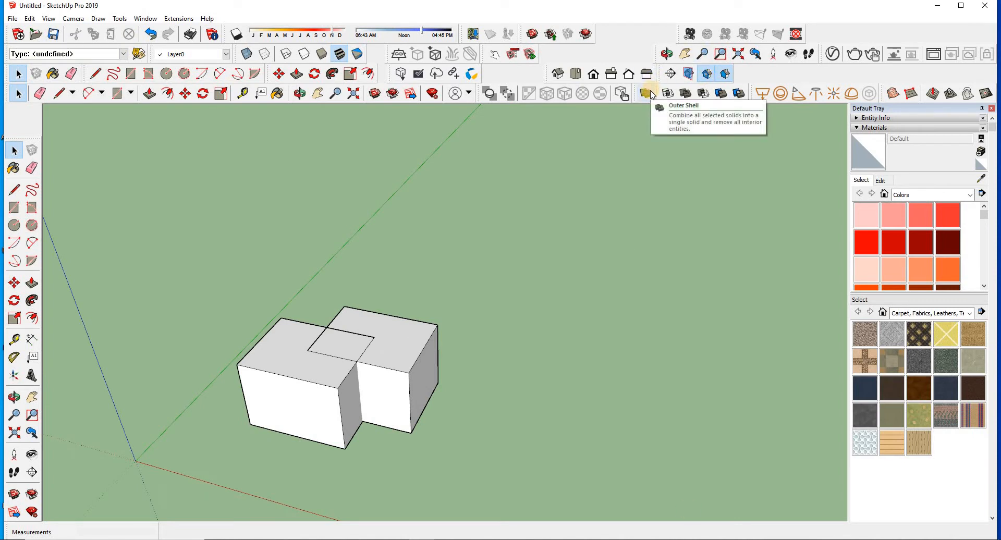
left_click(646, 94)
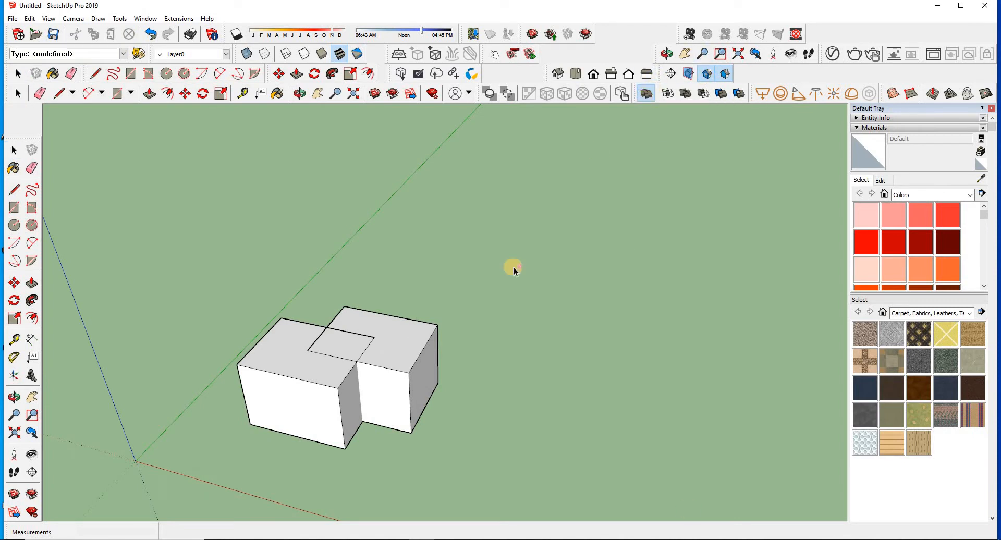
middle_click_drag(324, 447, 330, 435)
left_click(324, 402)
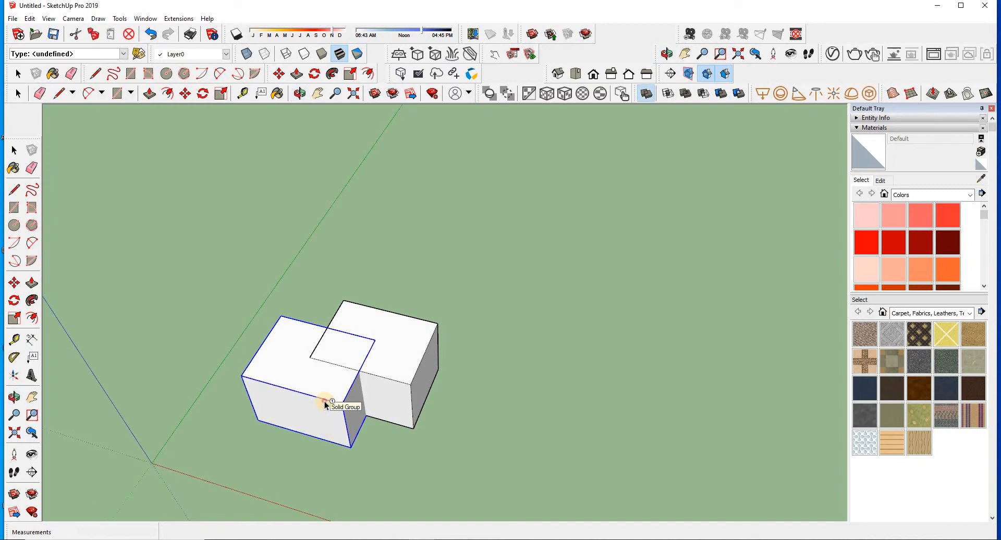
left_click(392, 376)
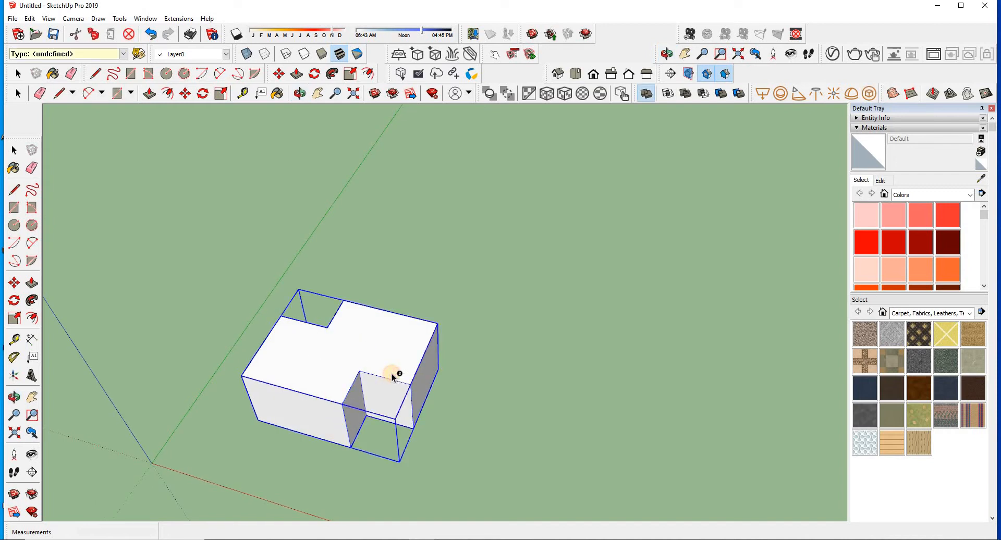
middle_click_drag(392, 374, 264, 306)
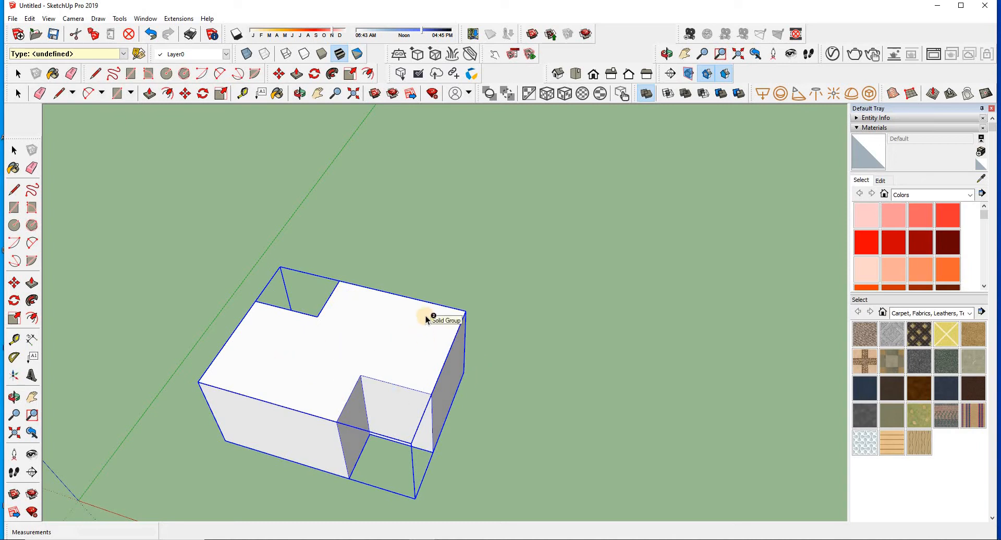
key("ctrl+z")
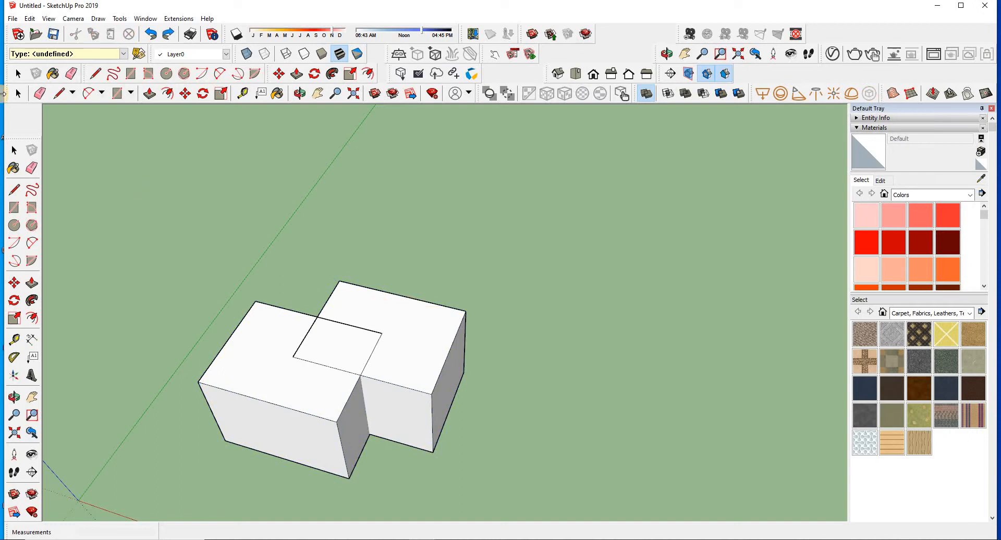
Step: Copy both overlapping boxes along the red axis and repeat the copy x5 to make a row of spaced pairs
left_click(17, 151)
scroll(362, 190, "down", 3)
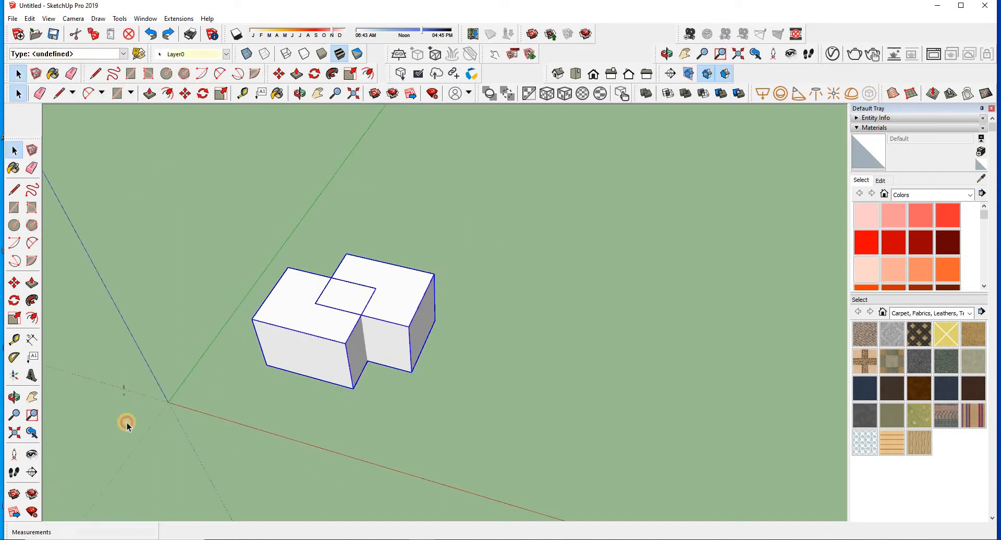
left_click_drag(384, 346, 154, 407)
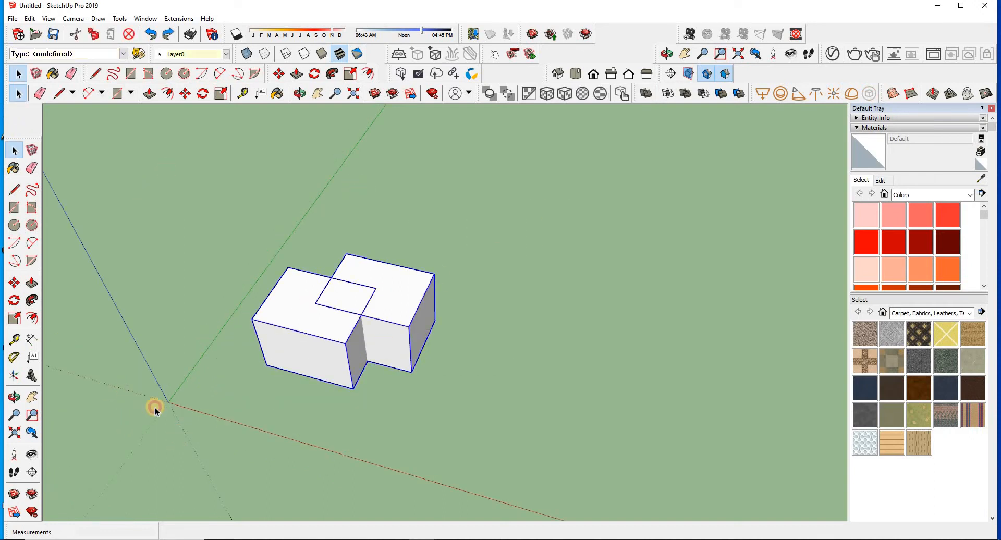
left_click(14, 283)
left_click(268, 365)
key("ctrl")
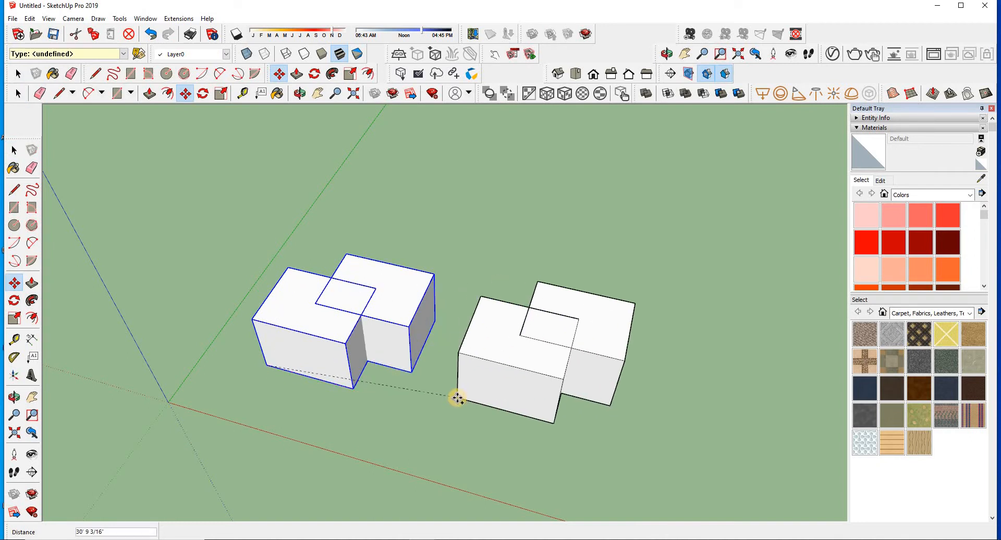
left_click(480, 411)
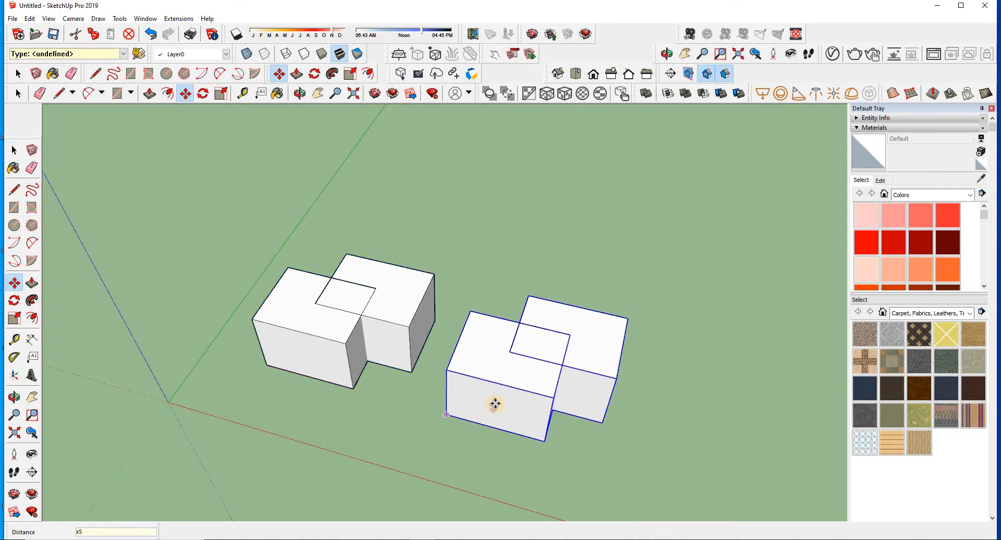
key("Return")
scroll(365, 347, "down", 4)
scroll(362, 347, "up", 2)
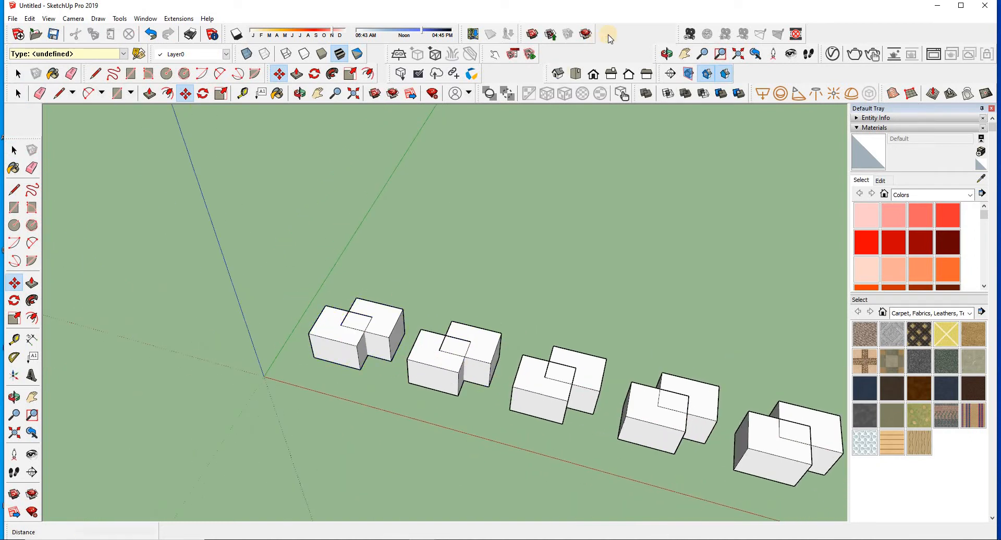
Step: Combine the two boxes of the first pair in the row with Outer Shell
left_click(634, 96)
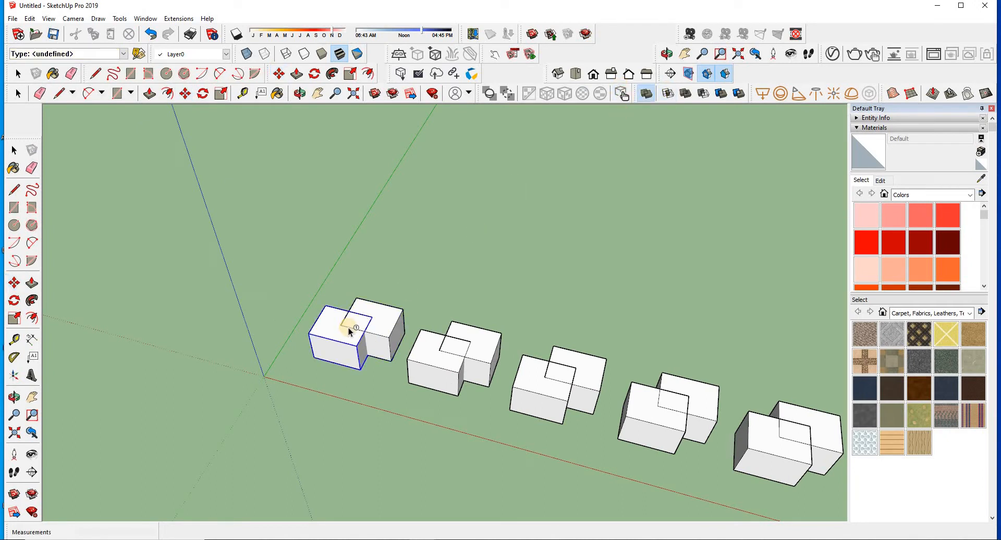
left_click(385, 332)
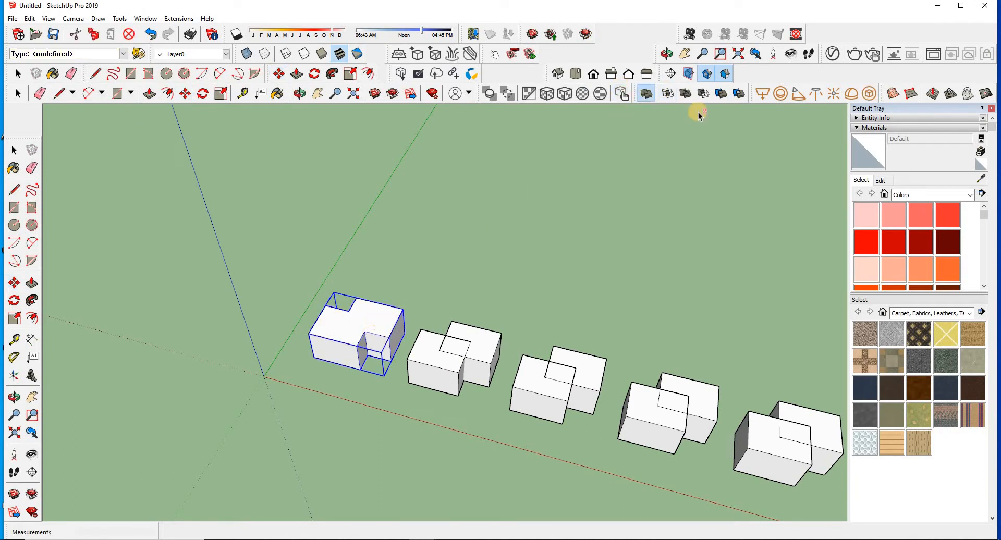
Step: Intersect the two boxes of the second pair so only their overlapping volume is kept
left_click(669, 94)
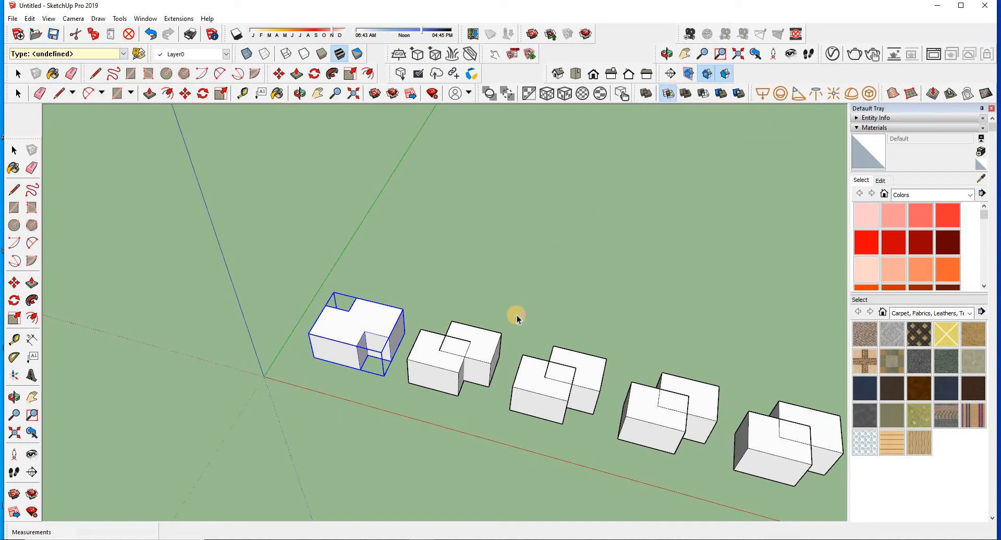
left_click(485, 351)
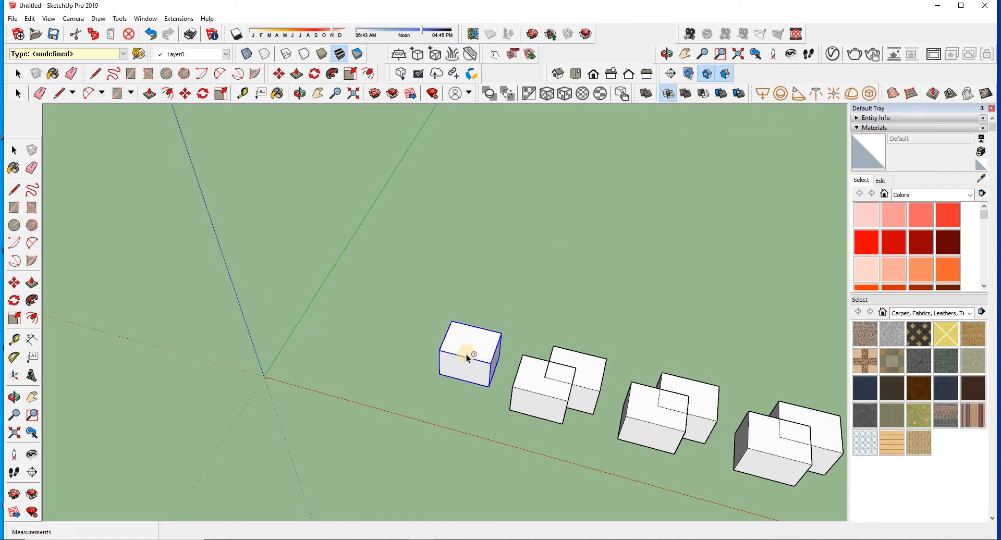
key("ctrl+z")
left_click(483, 355)
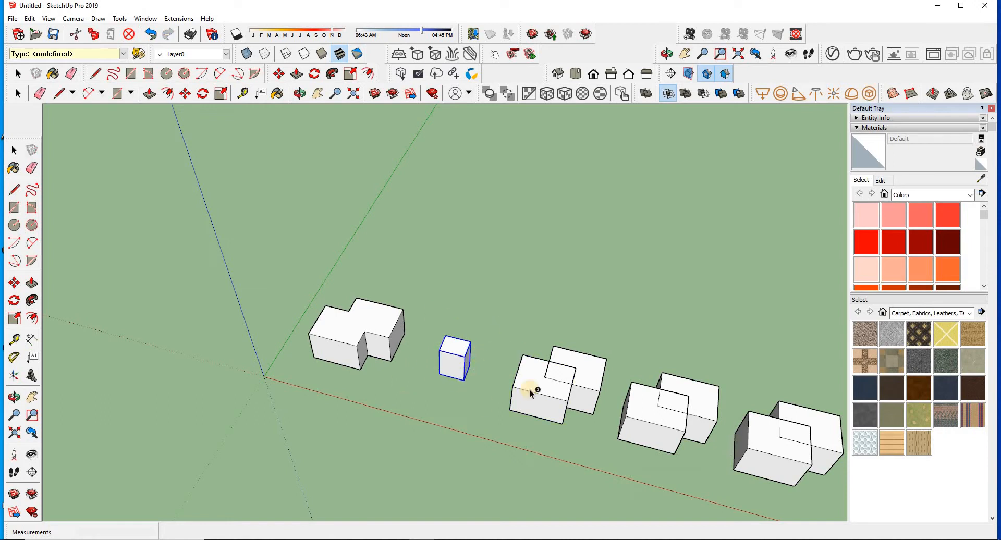
left_click(602, 365)
middle_click_drag(531, 343, 431, 305, "shift")
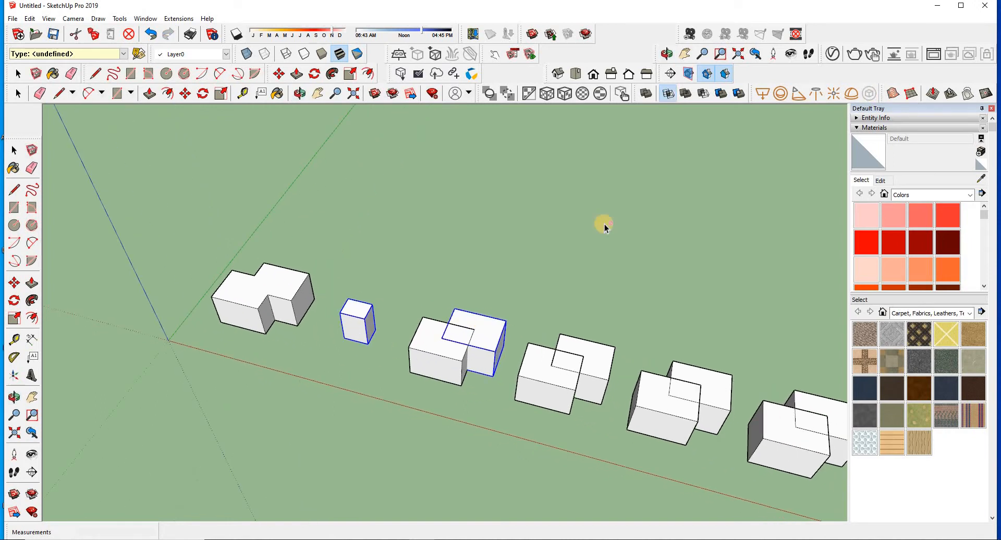
key("Escape")
Step: Merge the two boxes of the third pair into one solid with Union
left_click(685, 94)
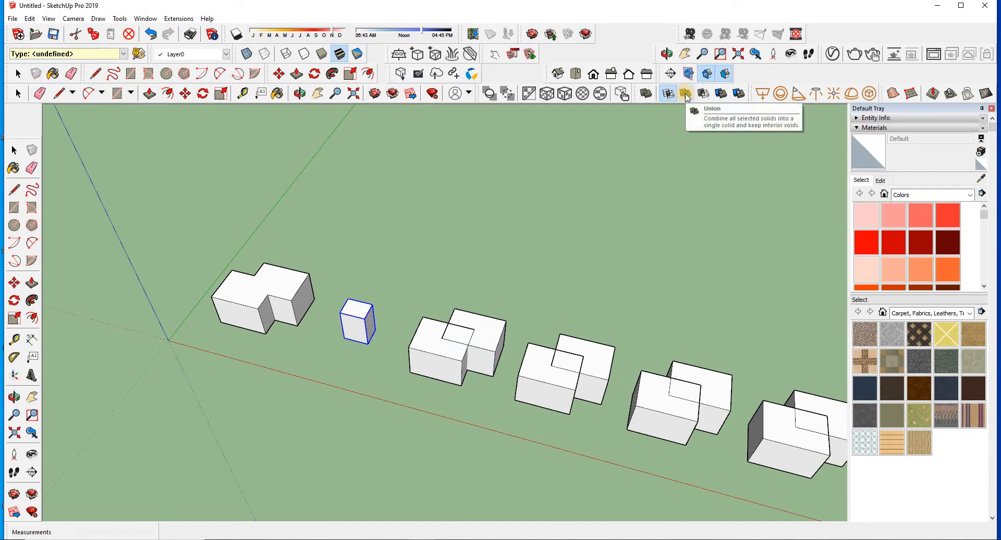
left_click(287, 284)
scroll(521, 371, "up", 2)
scroll(520, 371, "up", 1)
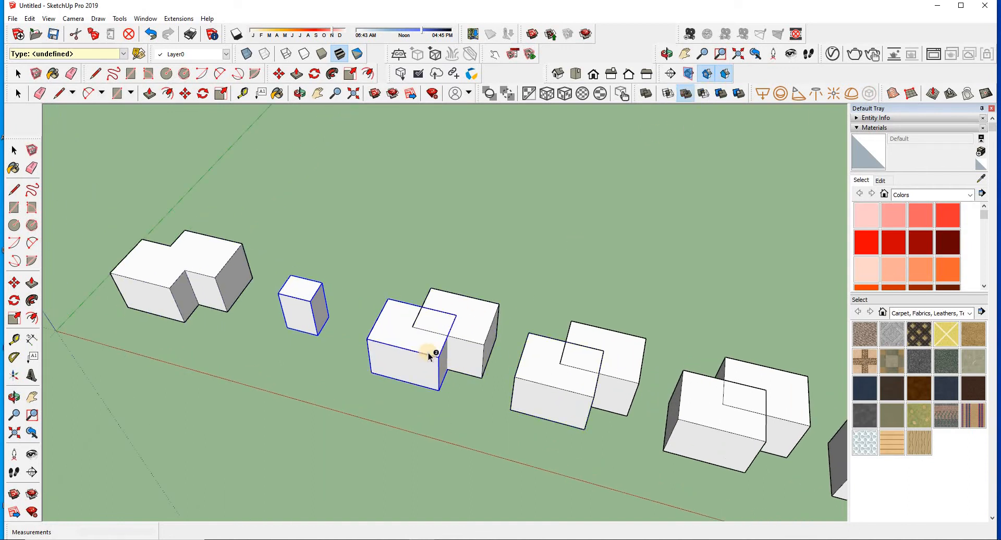
left_click(420, 343)
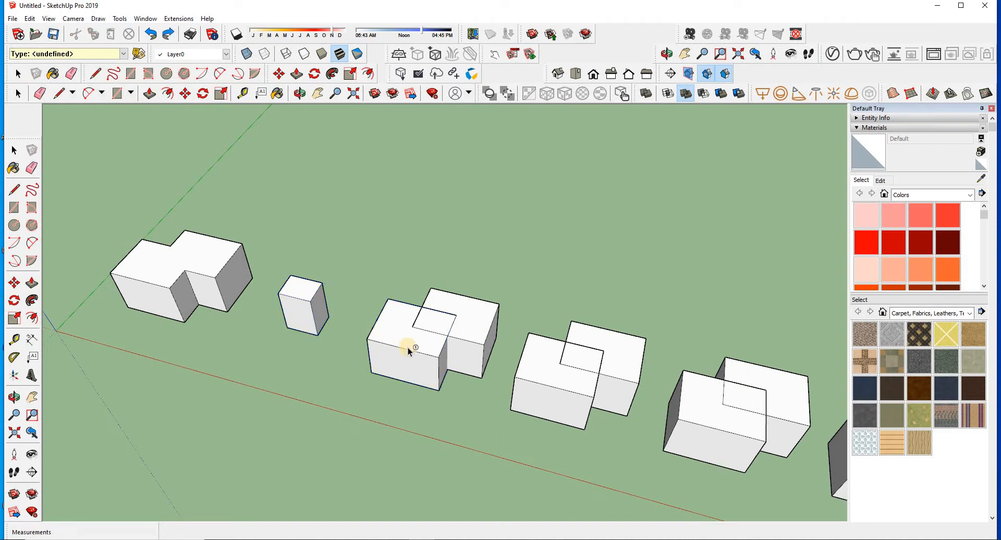
left_click(475, 326)
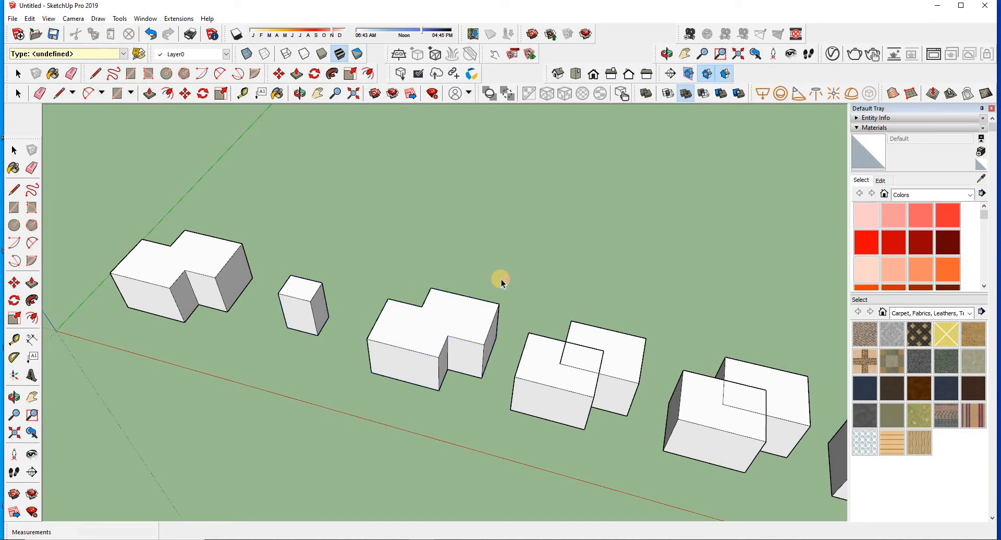
left_click(228, 271)
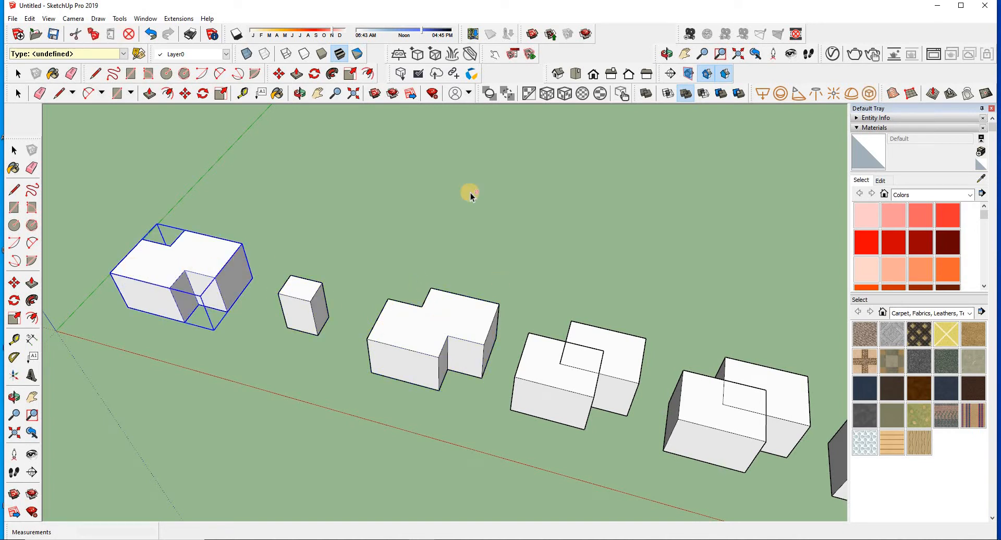
Step: Subtract the front box from the rear box in the fourth pair
left_click(703, 97)
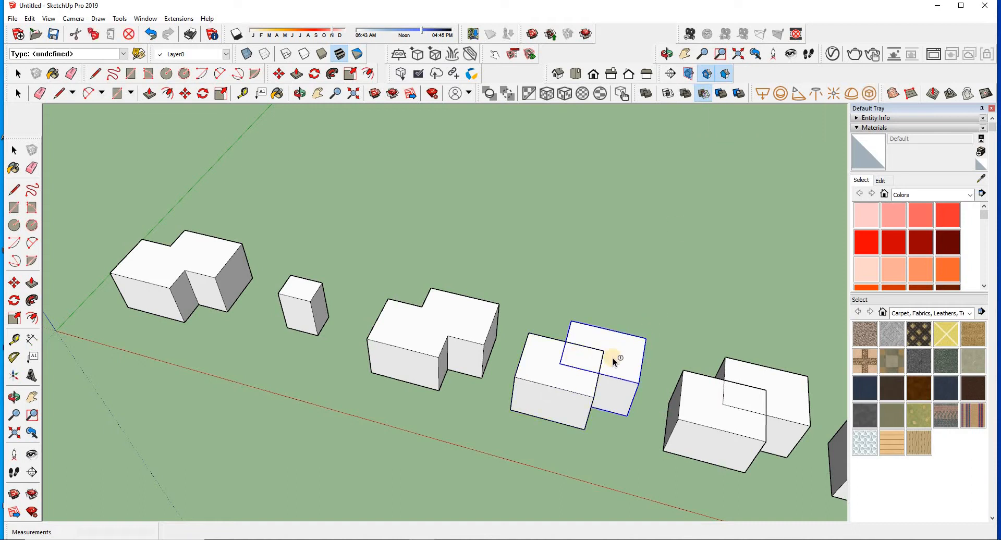
left_click(552, 372)
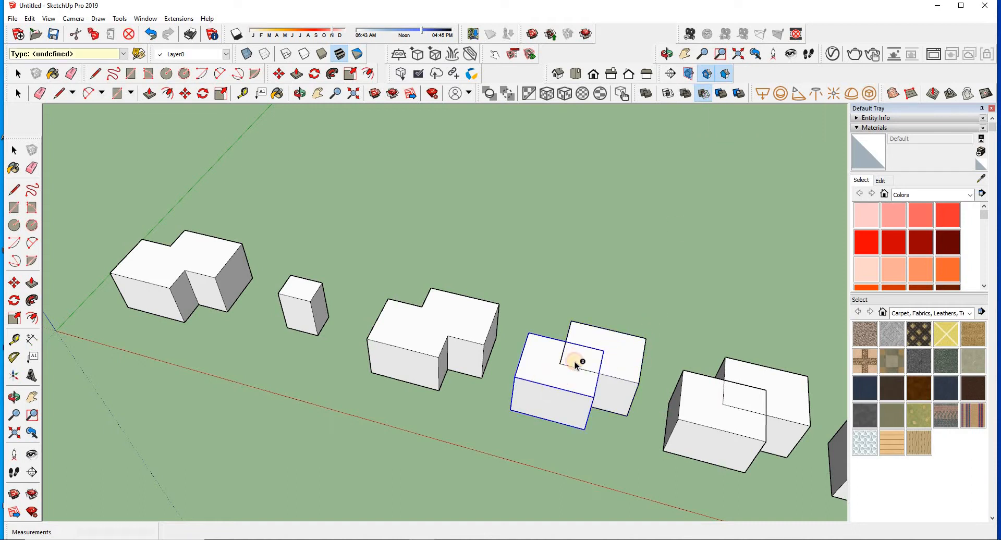
left_click(629, 355)
Step: Trim the rear box with the front box in the fifth pair of the row
middle_click_drag(689, 354, 571, 298, "shift")
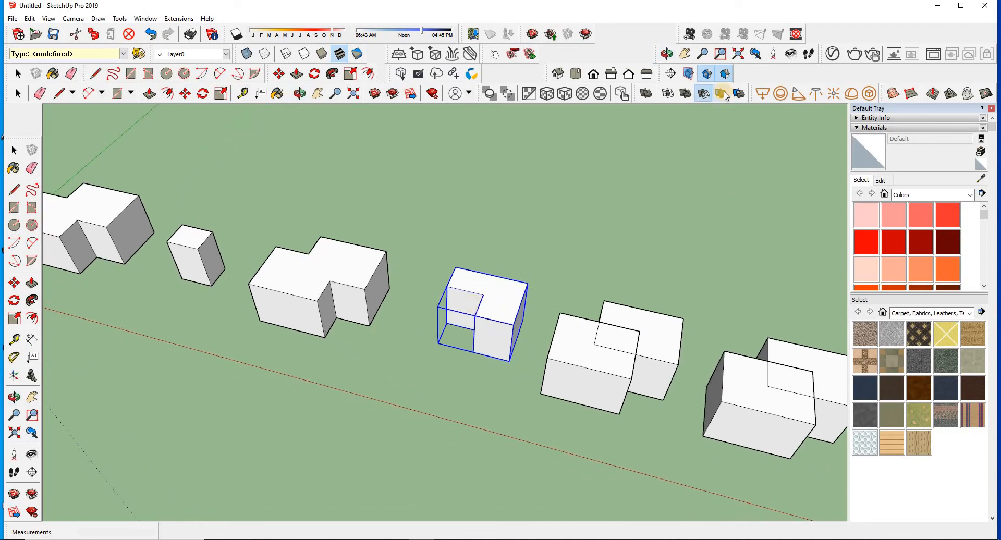
left_click(708, 96)
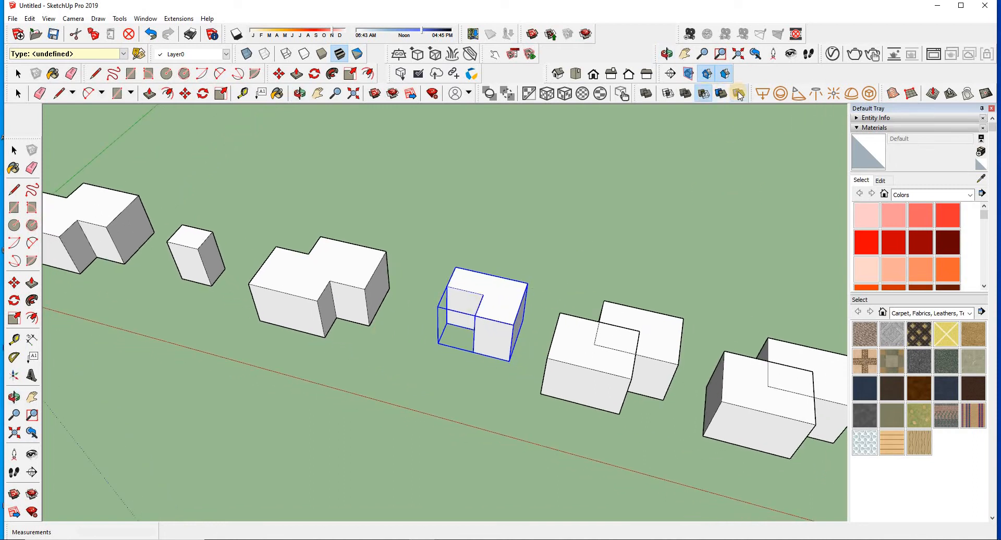
middle_click_drag(700, 189, 631, 344)
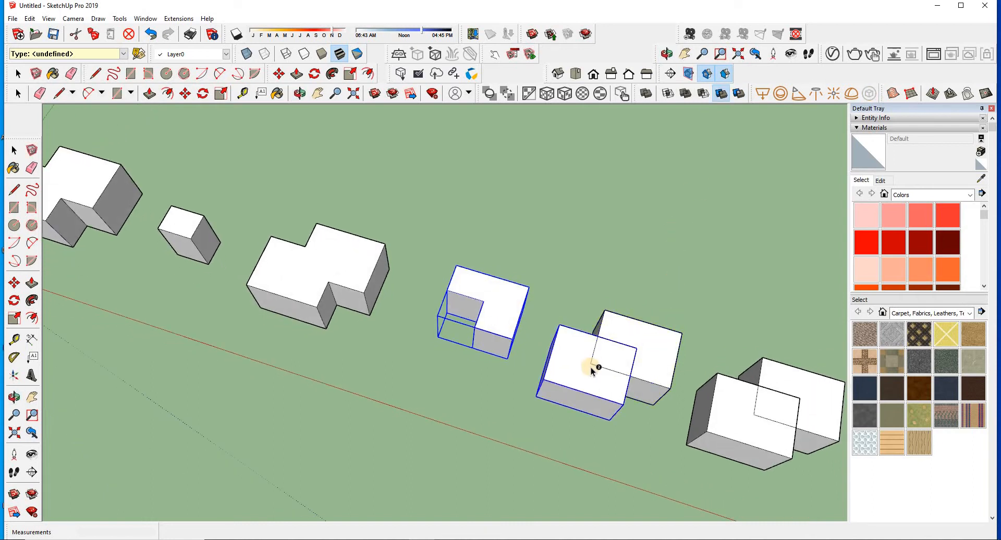
left_click(660, 344)
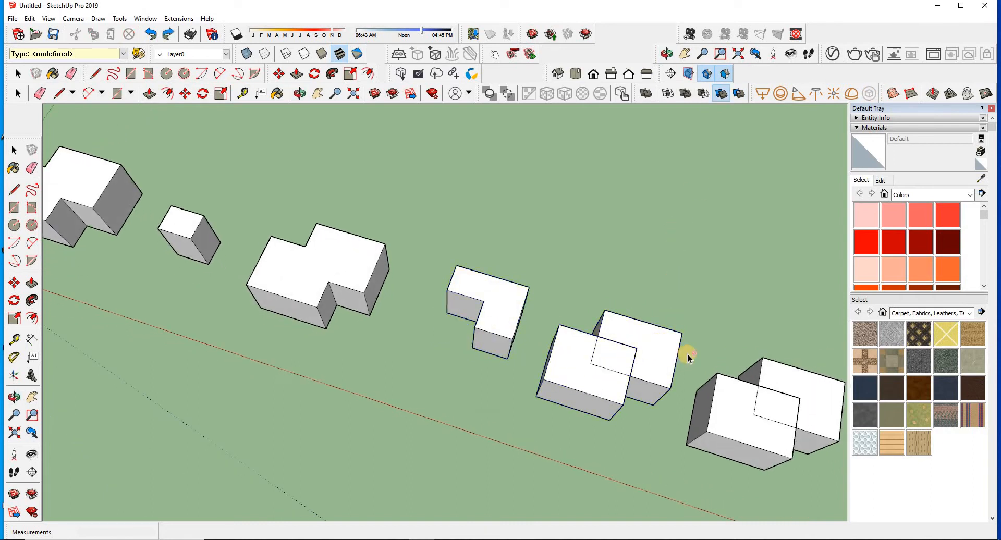
left_click(603, 352)
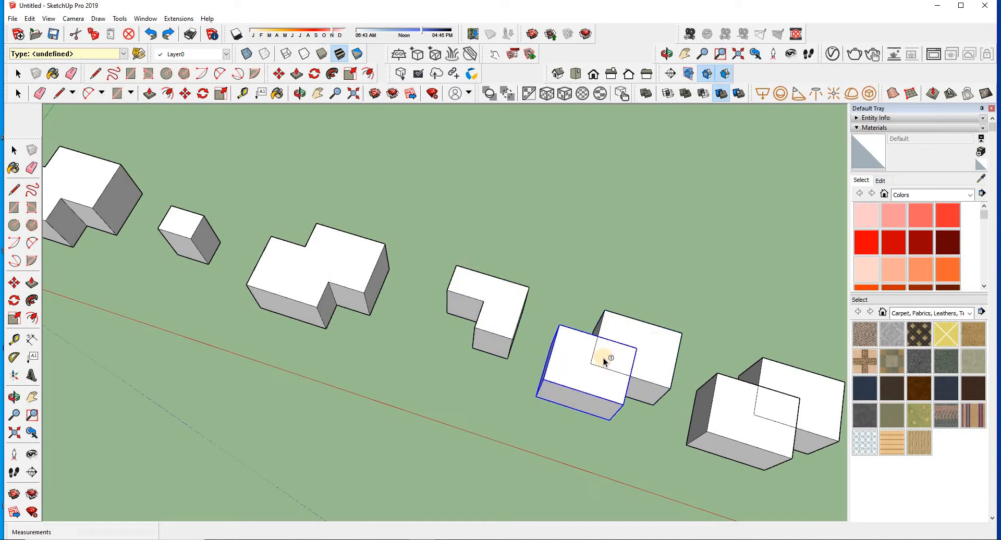
left_click(647, 358)
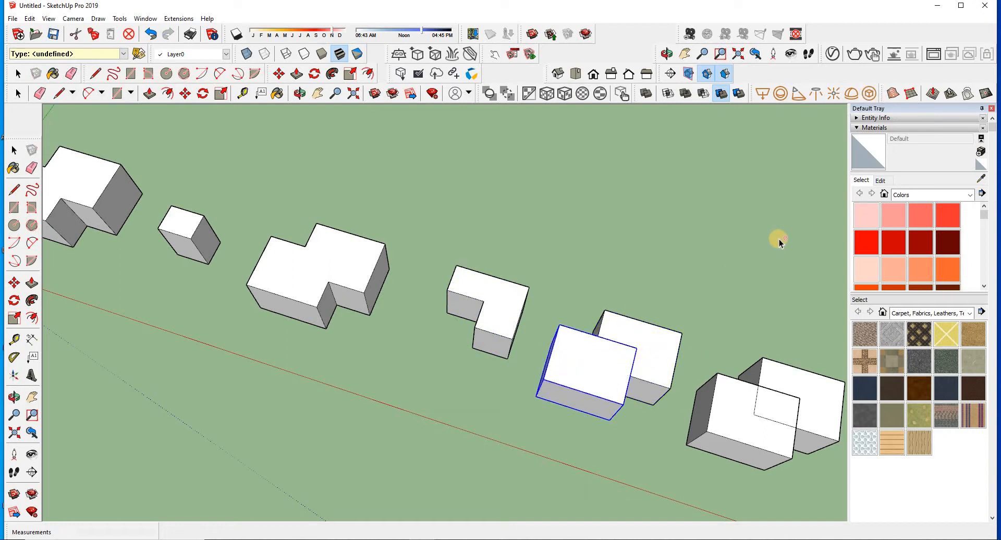
Step: Split the two overlapping boxes of the last pair in the row into separate solids
middle_click_drag(779, 239, 597, 199, "shift")
left_click(604, 392)
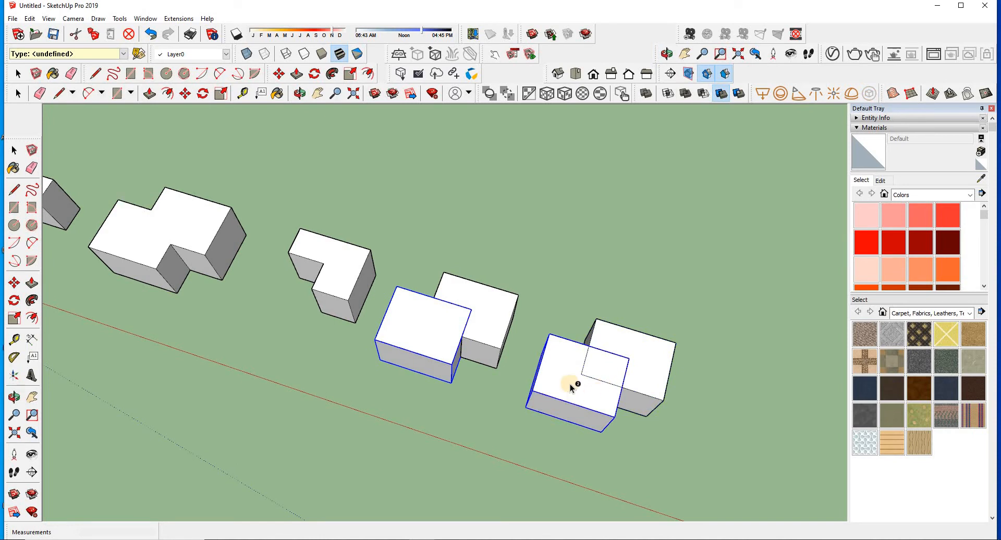
left_click(704, 147)
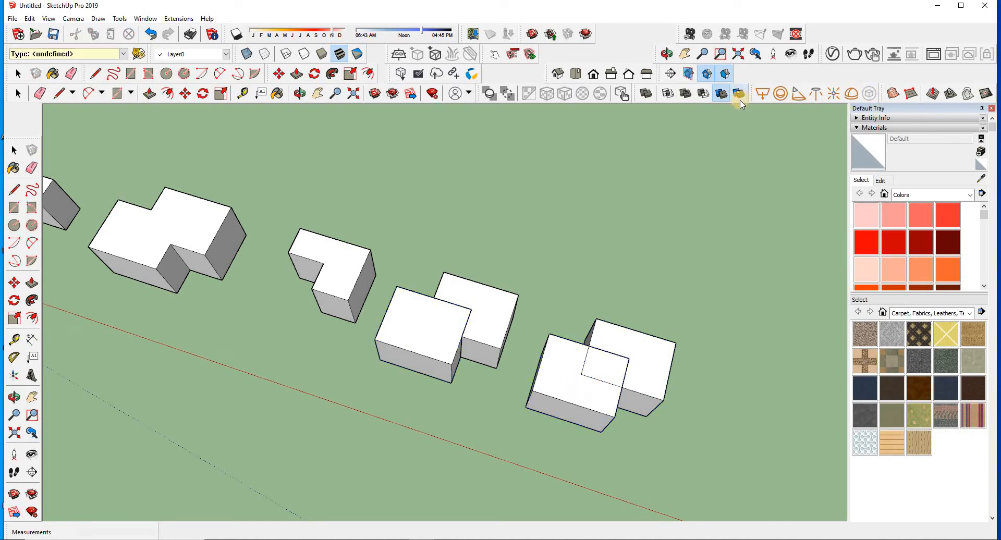
left_click(739, 95)
left_click(656, 342)
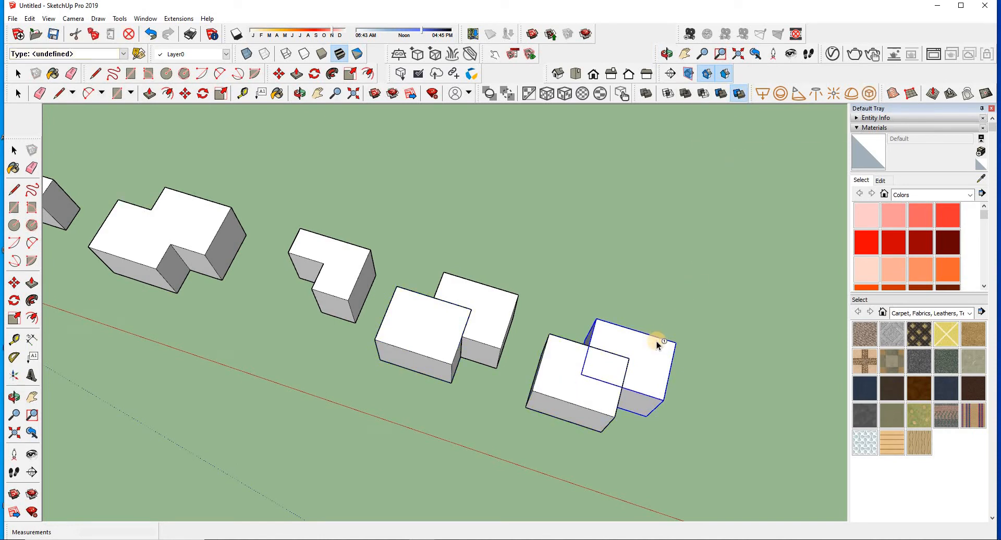
left_click(551, 392)
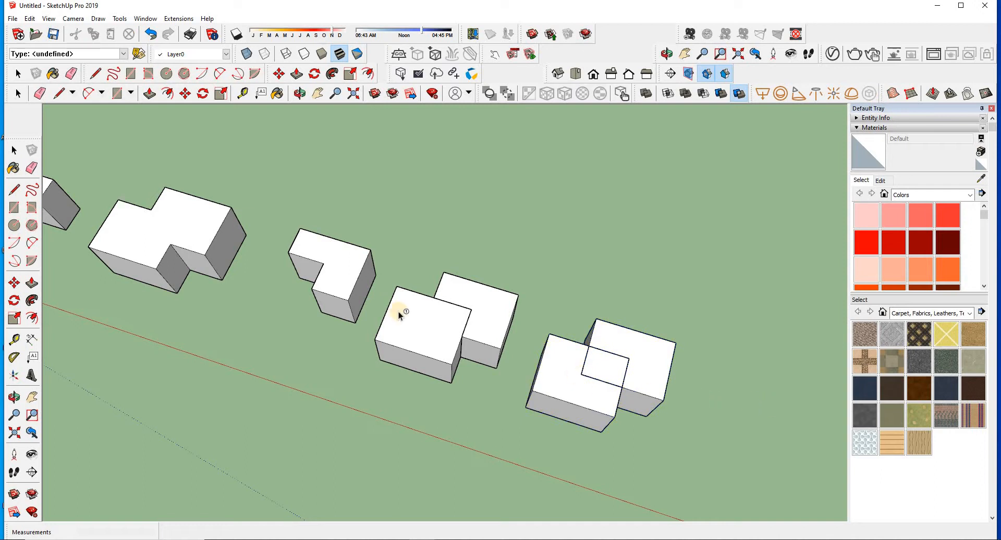
Step: Move the rear L-shaped piece of the split pair about 19' away and the front L-shaped piece about 16' away from the middle block
key("m")
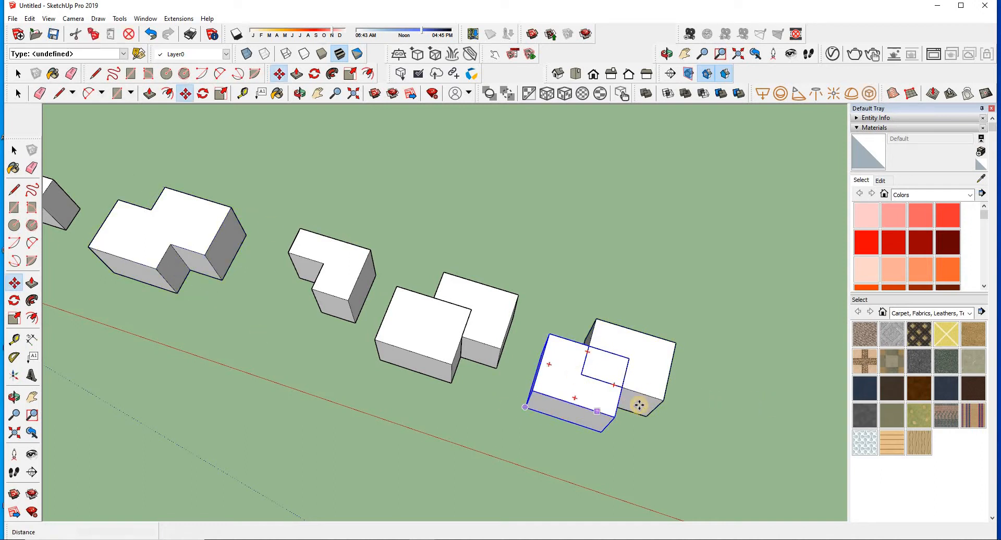
left_click_drag(643, 419, 739, 399)
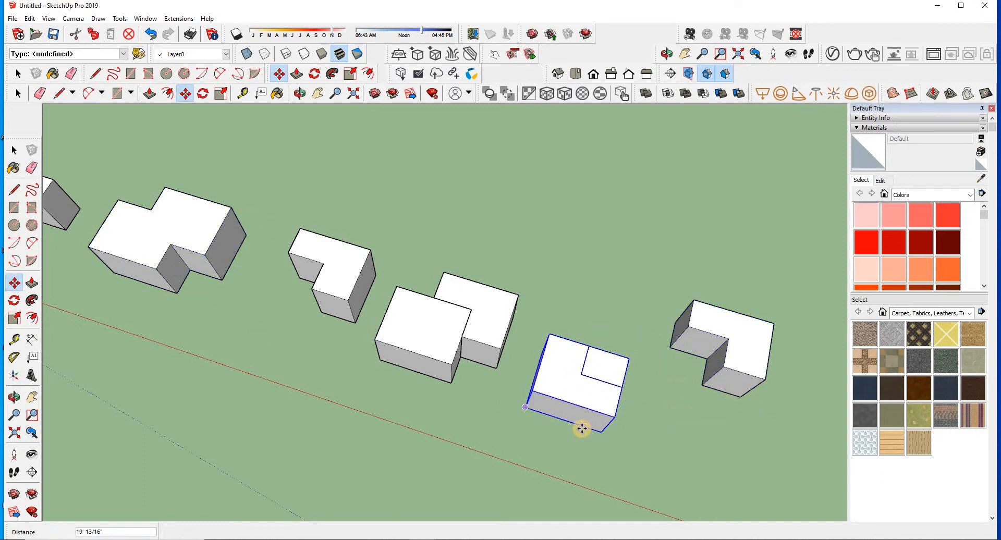
left_click_drag(579, 426, 505, 462)
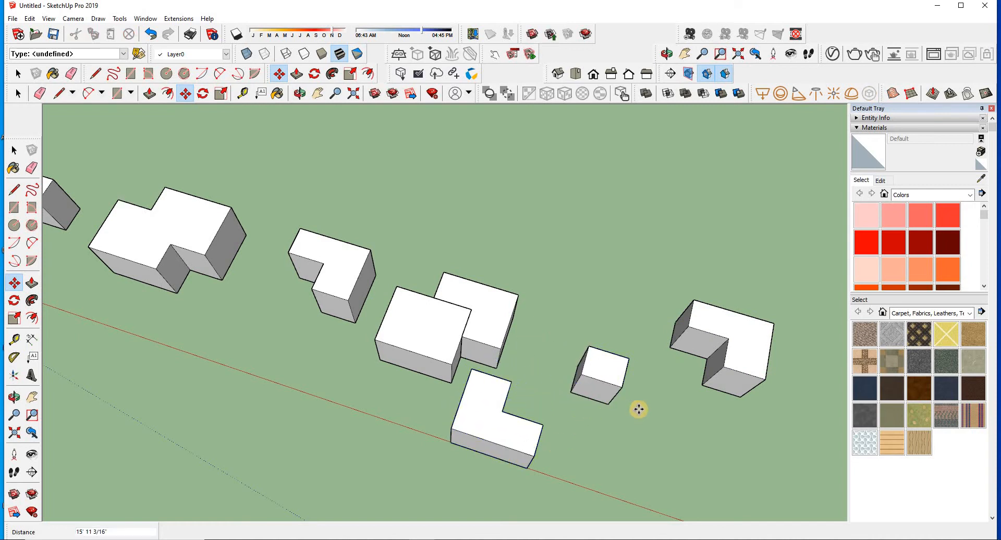
left_click(18, 152)
Step: Draw a circle with a radius of about 36' on the ground in front of the row of solids
scroll(488, 297, "down", 3)
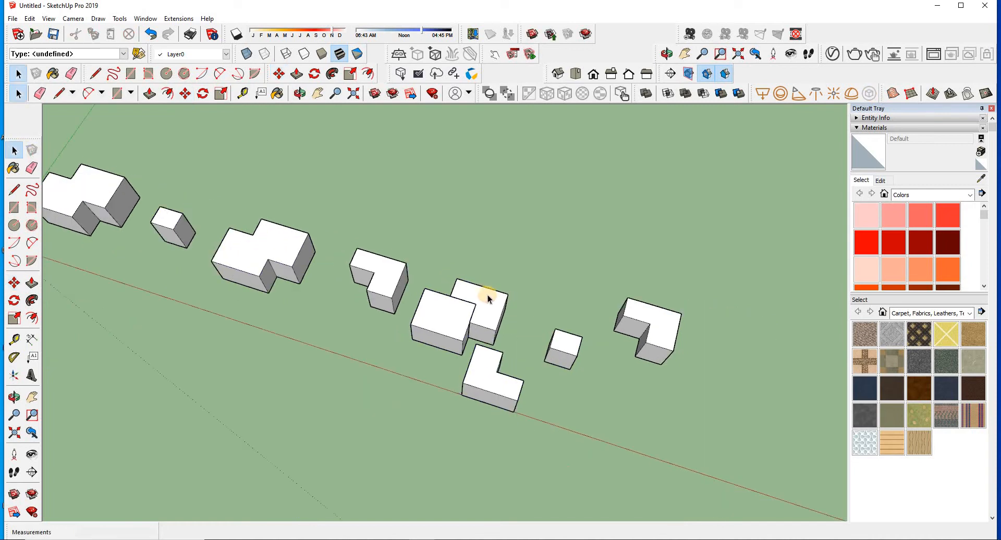
middle_click_drag(559, 300, 736, 290, "shift")
middle_click_drag(450, 348, 412, 266)
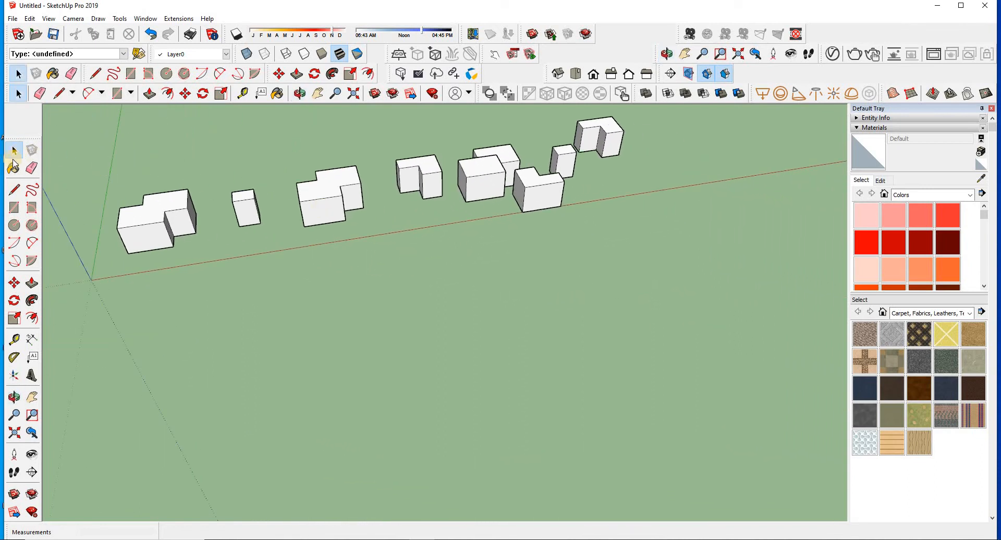
left_click(14, 225)
left_click(336, 373)
left_click(459, 361)
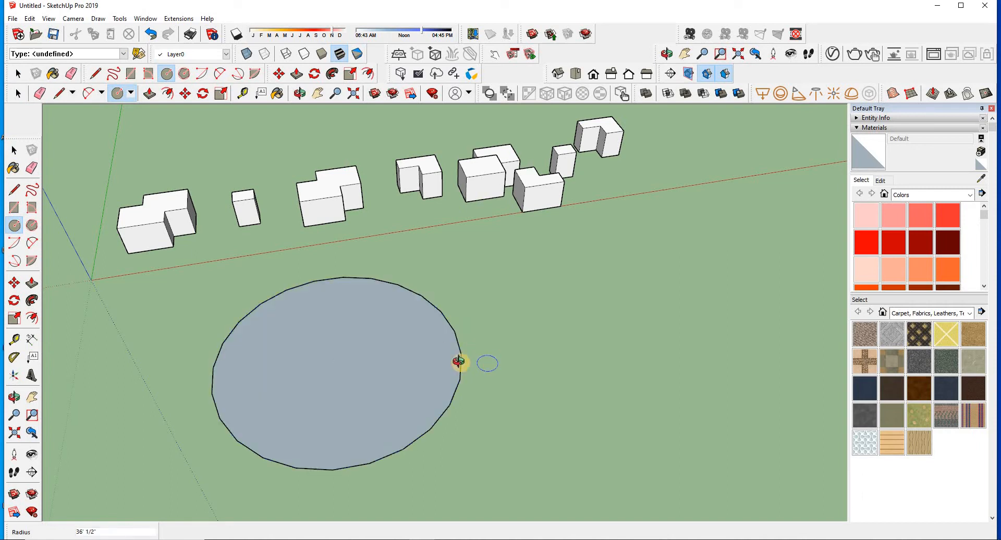
Step: Push/Pull the circle upward about 42' into a cylinder
middle_click_drag(458, 362, 223, 272)
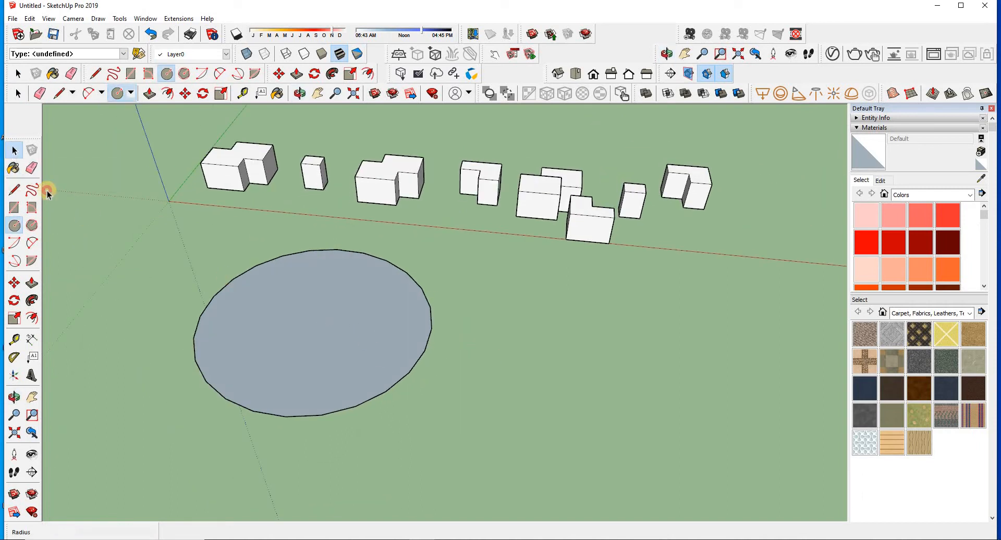
left_click(32, 283)
left_click_drag(308, 353, 292, 260)
middle_click_drag(292, 259, 390, 272)
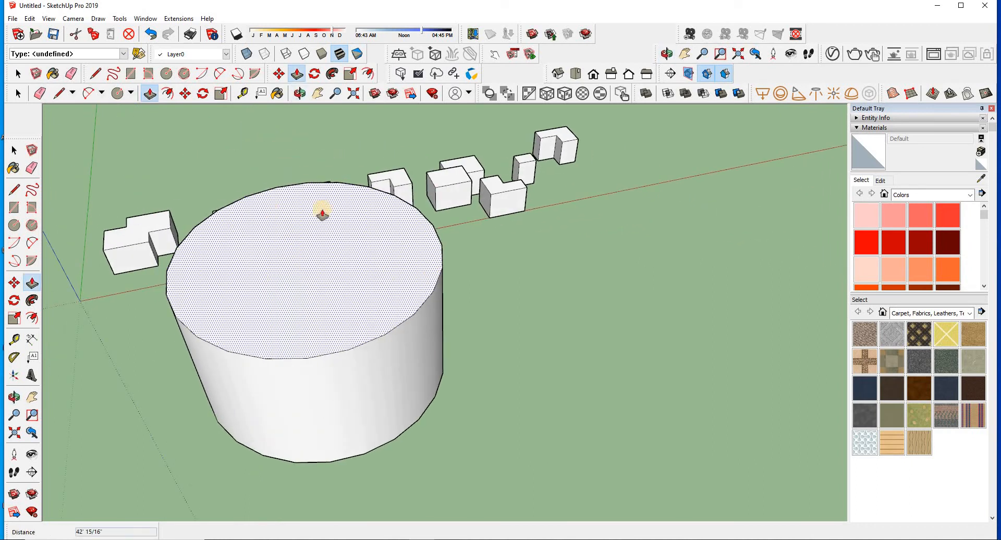
left_click(14, 150)
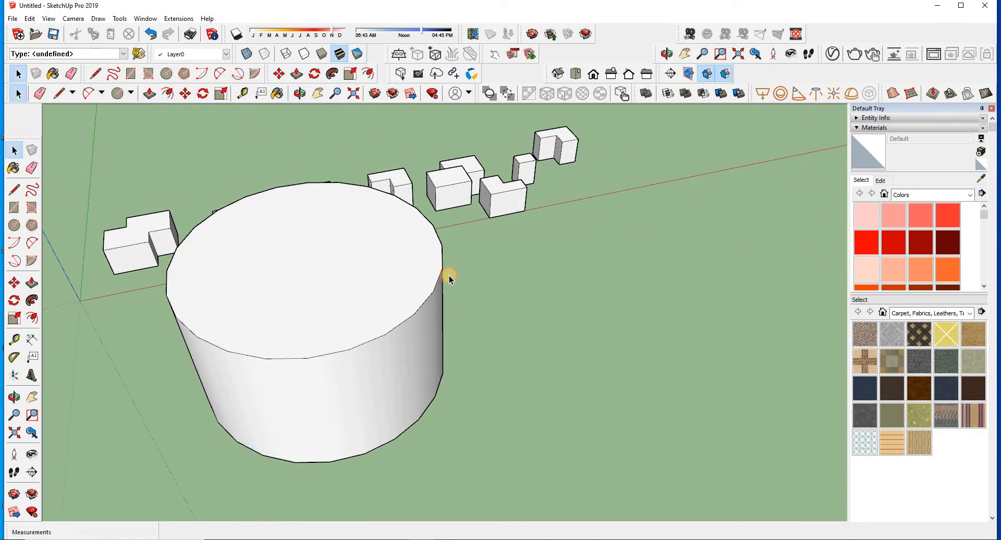
Step: Select the whole cylinder with all its connected faces and edges and make it a group
middle_click_drag(447, 275, 353, 243)
triple_click(355, 246)
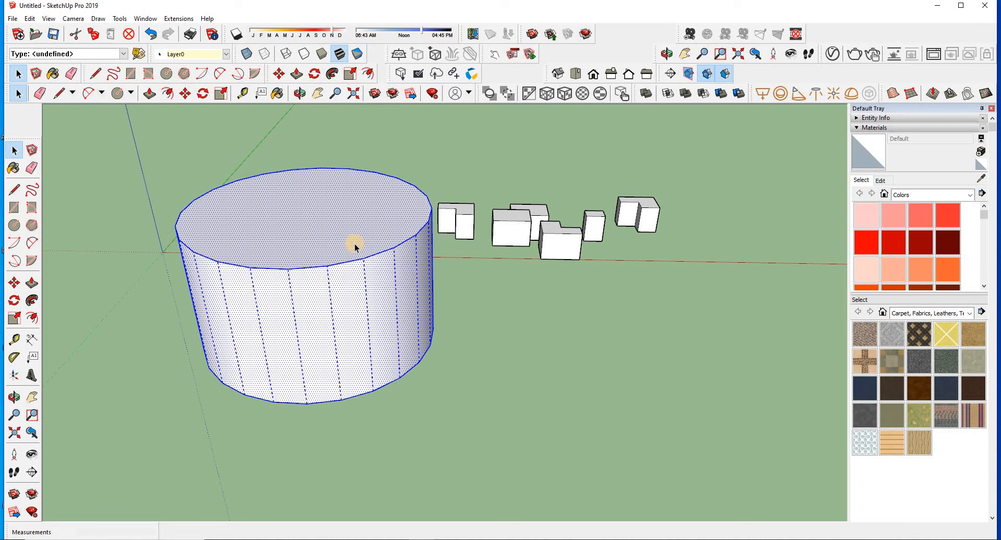
right_click(354, 244)
left_click(394, 337)
middle_click_drag(394, 337, 564, 360)
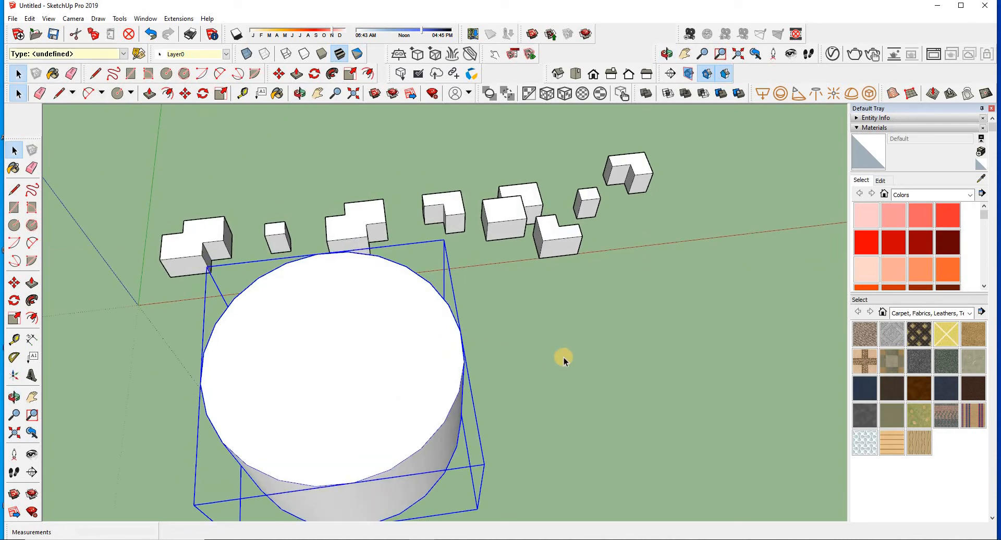
left_click(562, 359)
Step: Draw a vertical line on the open ground beside the cylinder
scroll(453, 312, "down", 1)
middle_click_drag(529, 316, 444, 308, "shift")
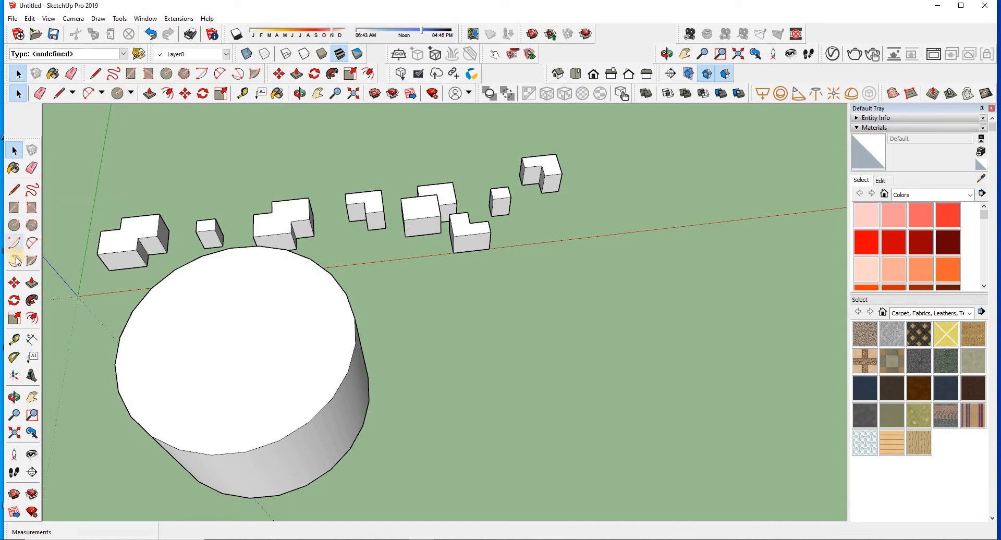
left_click(14, 191)
middle_click_drag(423, 407, 346, 286)
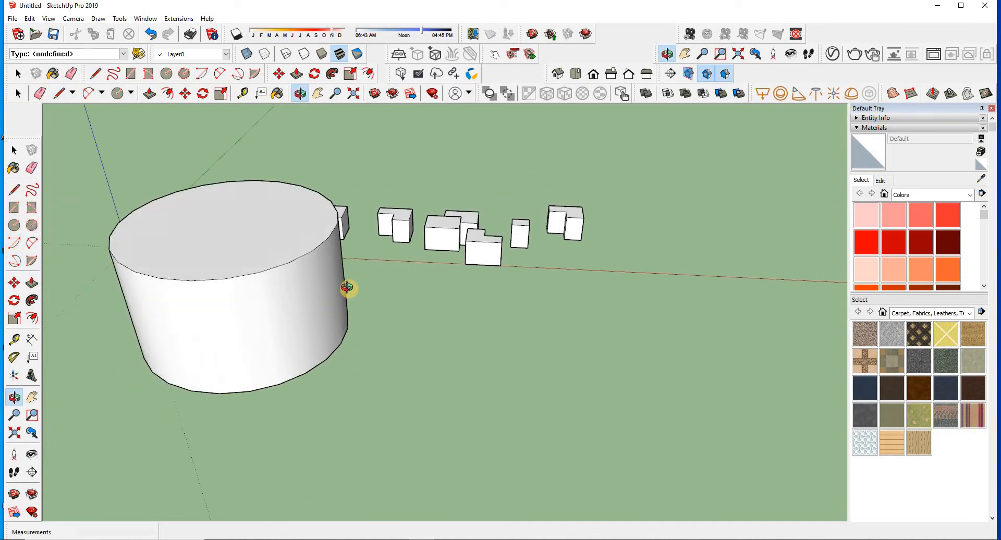
left_click(426, 327)
left_click(426, 263)
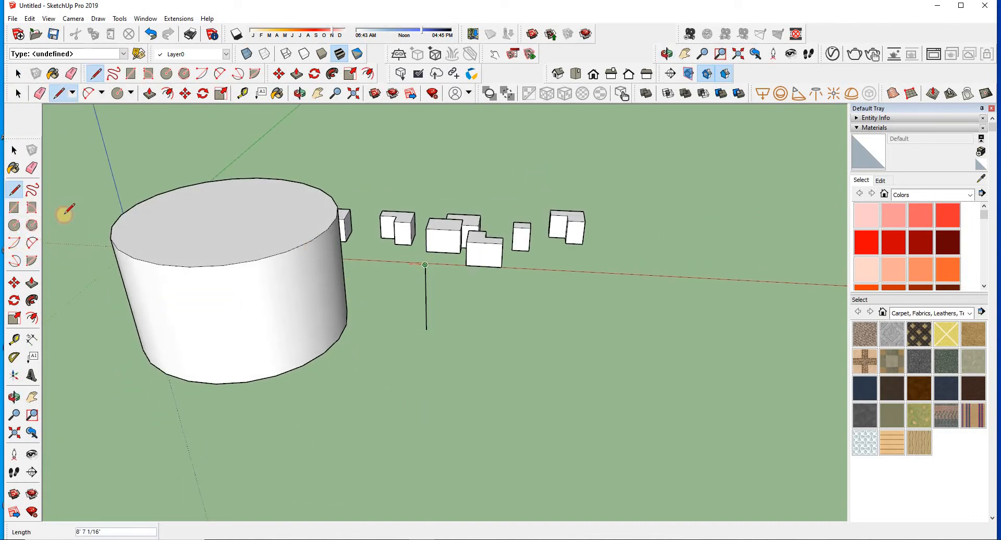
Step: Draw a two-point arc between the vertical line's ends with a bulge of about 13' 2" to form a semicircular face
left_click(32, 243)
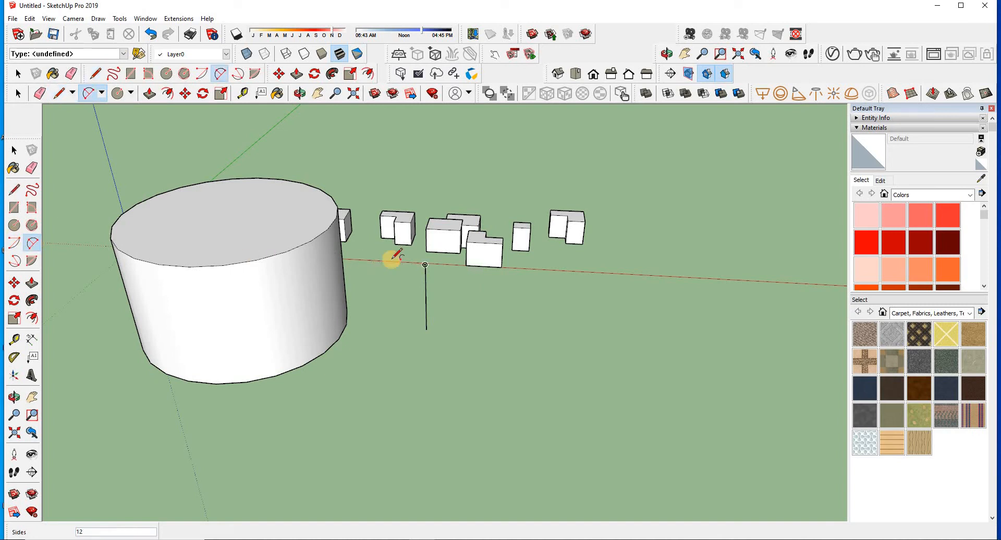
left_click(425, 265)
left_click(426, 328)
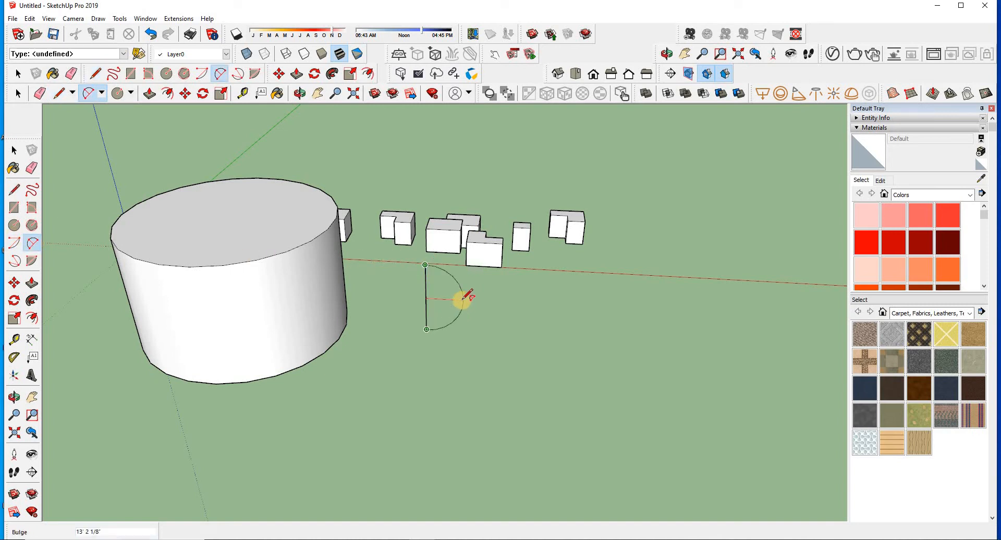
left_click(464, 299)
left_click(20, 146)
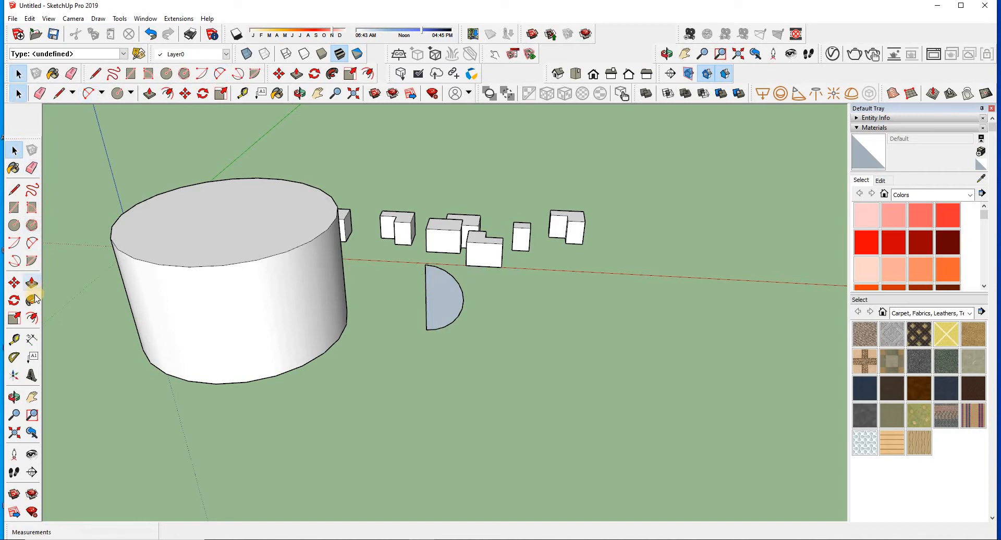
Step: Draw a horizontal circle with a radius of about 7' 5" centred on the lower end of the vertical line
left_click(14, 225)
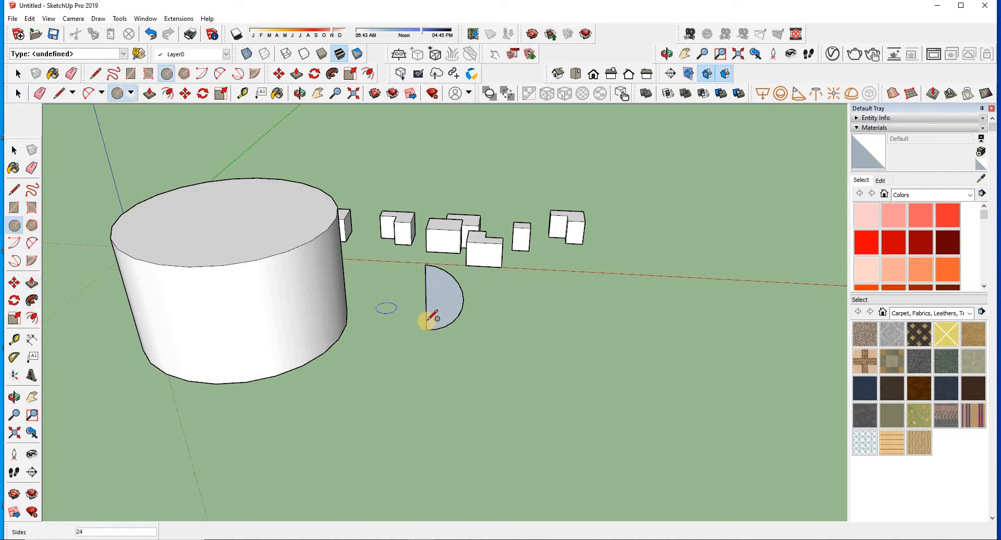
left_click(427, 329)
left_click(407, 330)
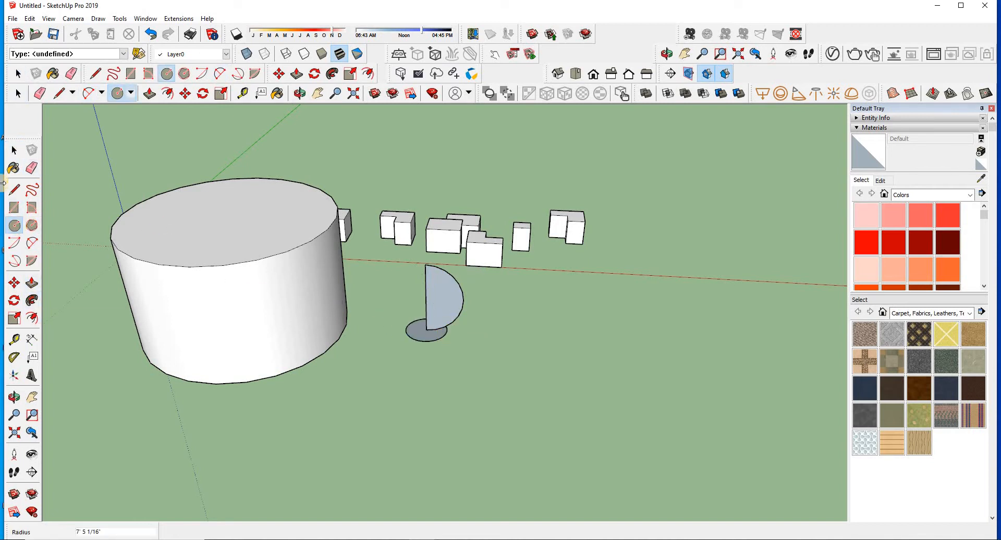
Step: Try to sweep the semicircular face around the small circle with Follow Me
left_click(33, 303)
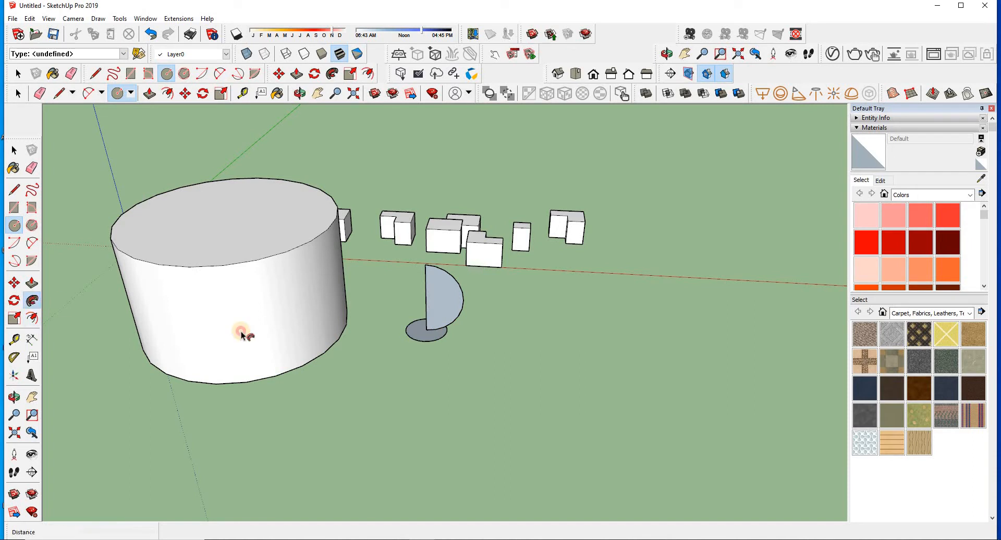
left_click(449, 310)
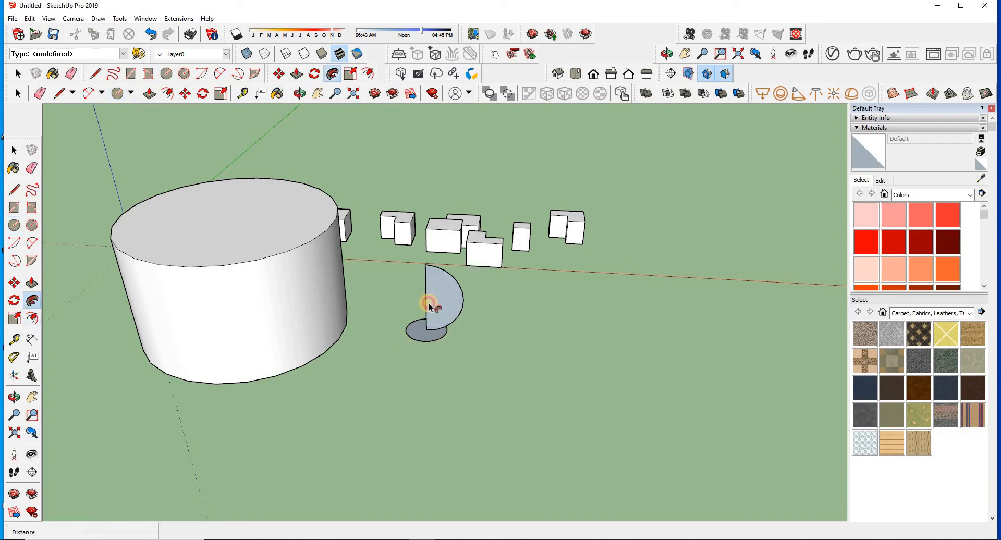
left_click(448, 329)
middle_click_drag(565, 332, 301, 362)
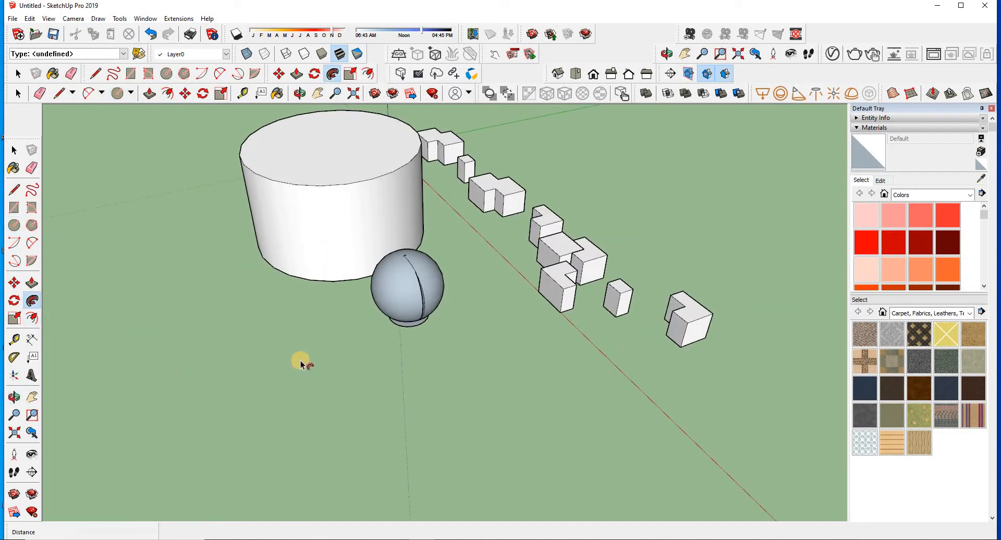
key("ctrl+z")
Step: Revolve the semicircular face fully around the small circle with Follow Me to form a sphere
left_click(424, 312)
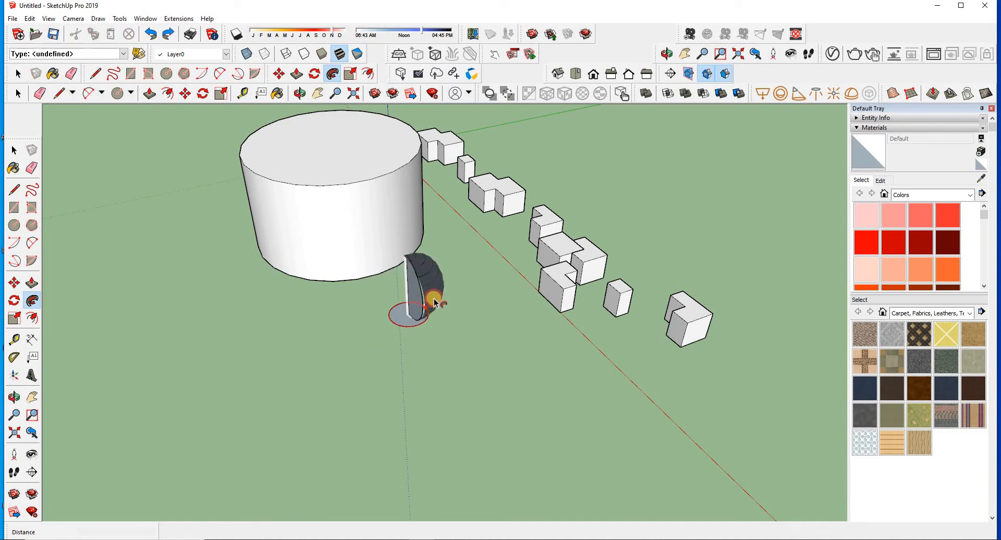
left_click(421, 320)
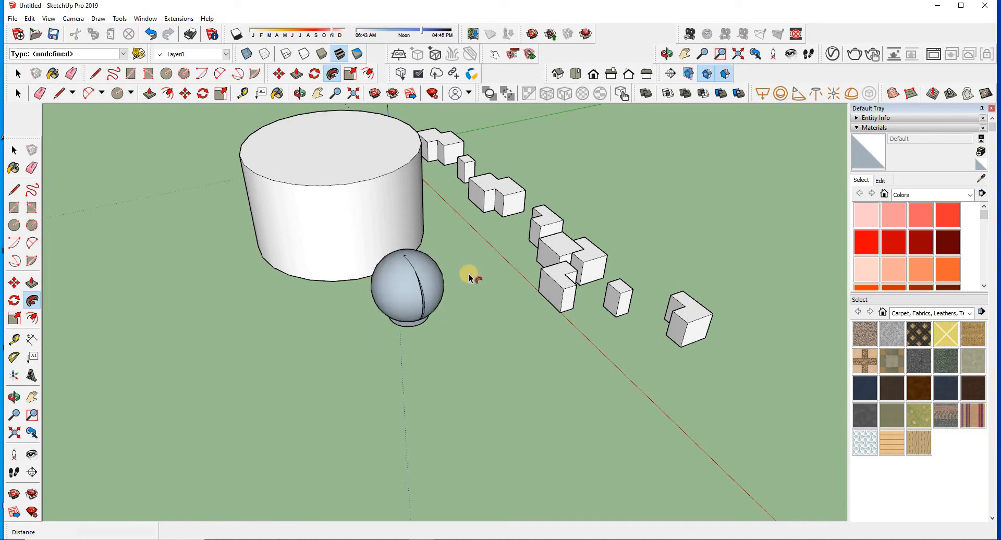
left_click(15, 151)
middle_click_drag(470, 302, 573, 125)
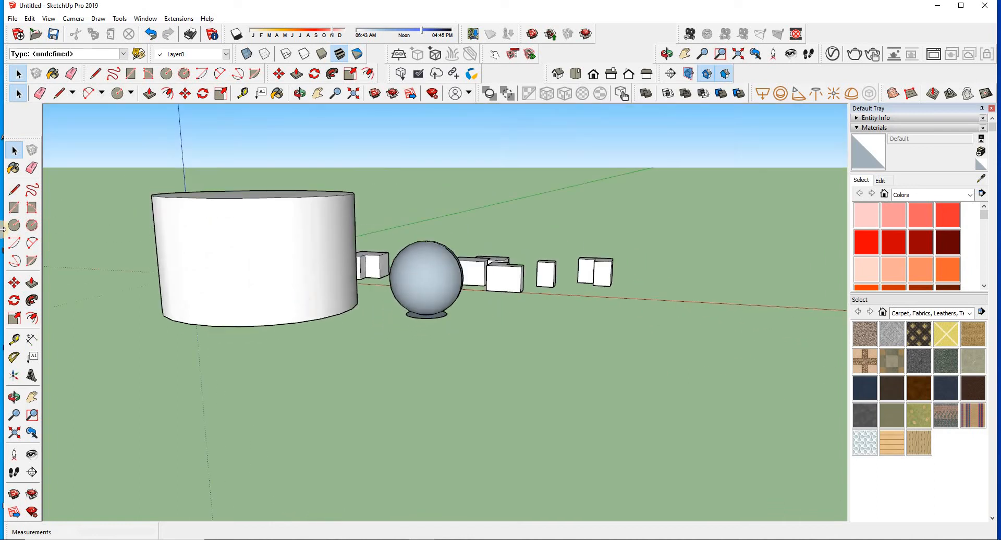
Step: Erase the small circle that served as the Follow Me path below the sphere
left_click(32, 167)
scroll(429, 323, "up", 3)
left_click(433, 325)
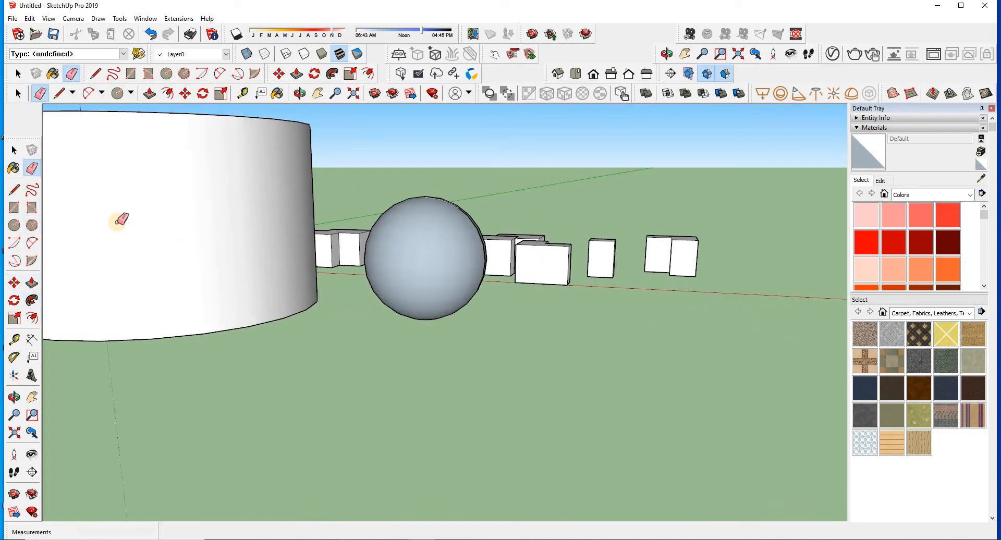
Step: Turn the sphere's surface into a group
left_click(14, 151)
left_click(441, 257)
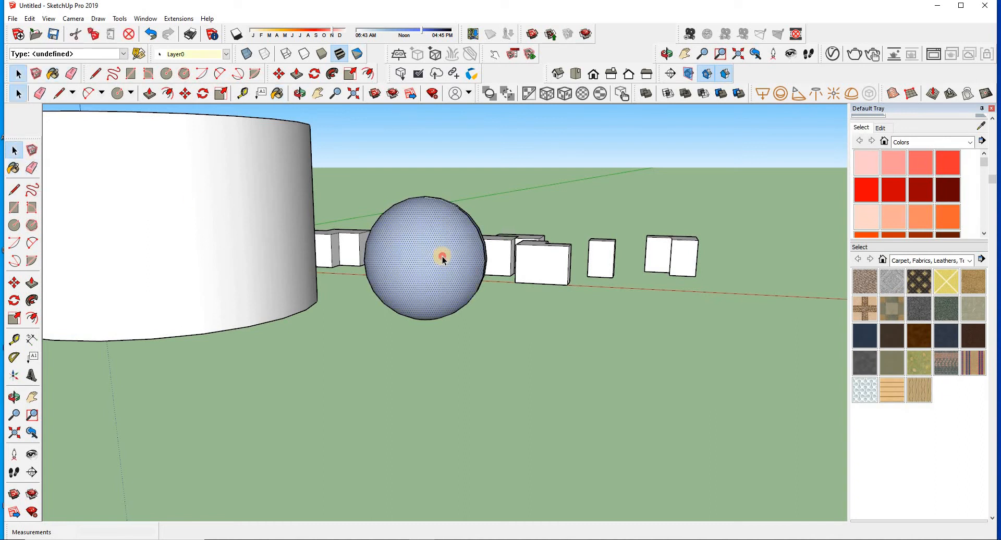
right_click(442, 258)
left_click(480, 348)
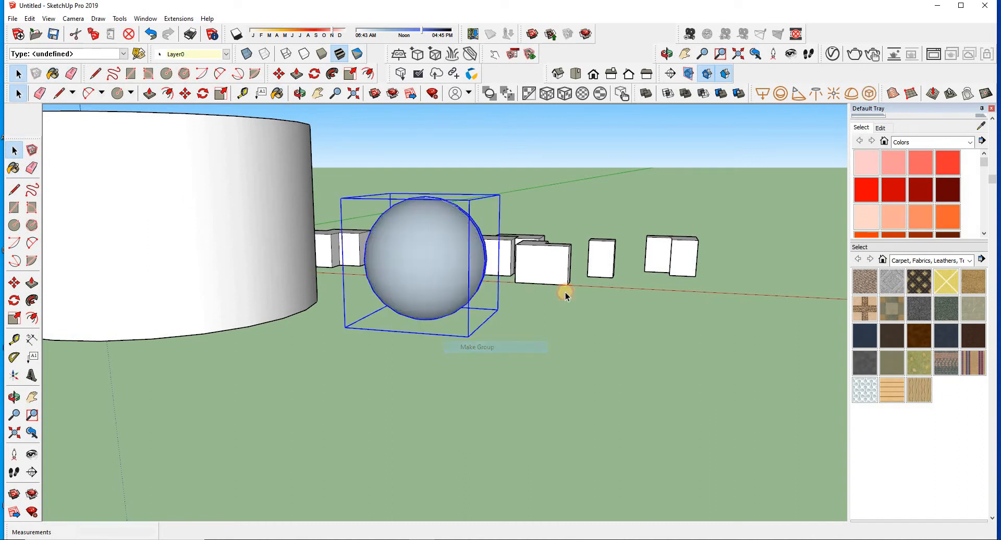
Step: Move the sphere group to the middle of the cylinder's top and raise it about 9' 3" so its upper part protrudes
middle_click_drag(561, 288, 161, 268)
left_click(14, 283)
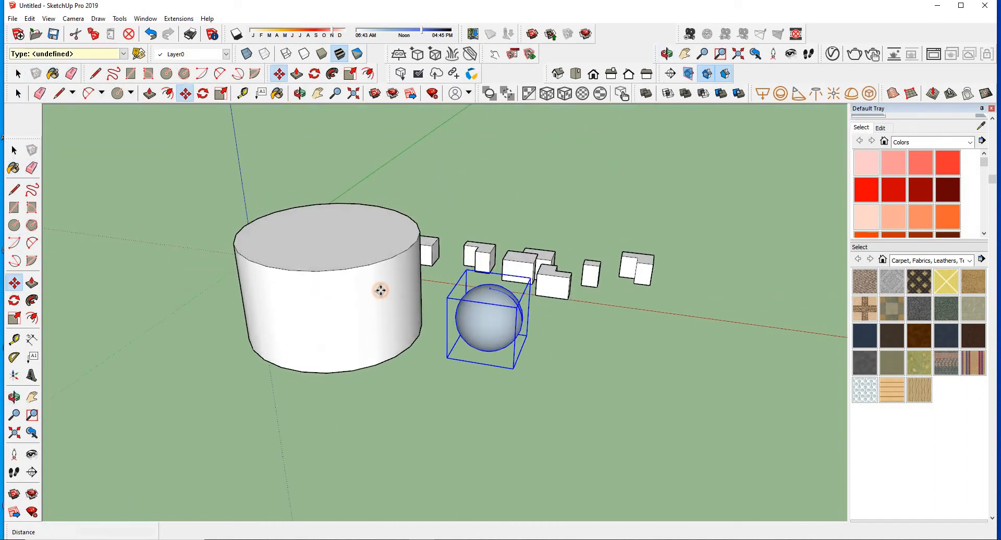
left_click(486, 283)
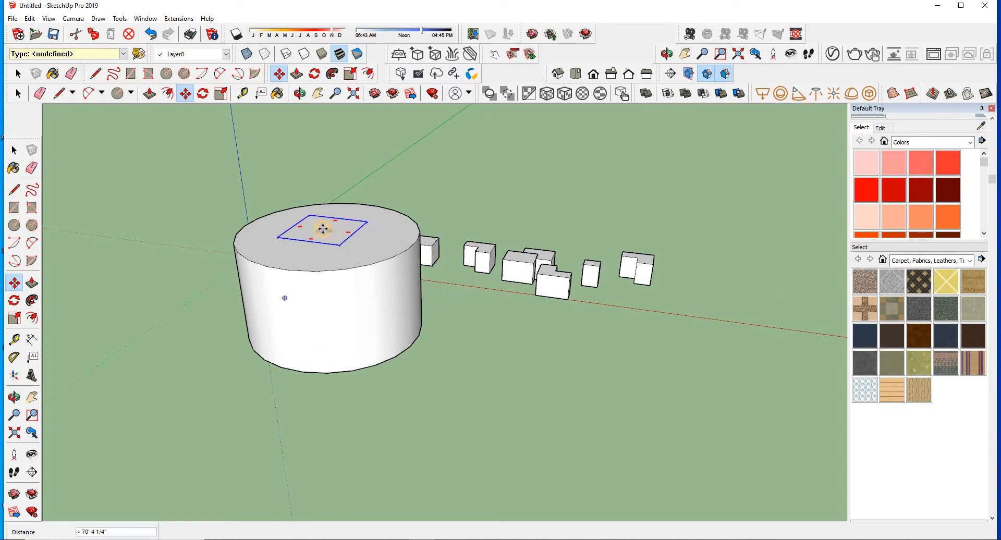
left_click(324, 204)
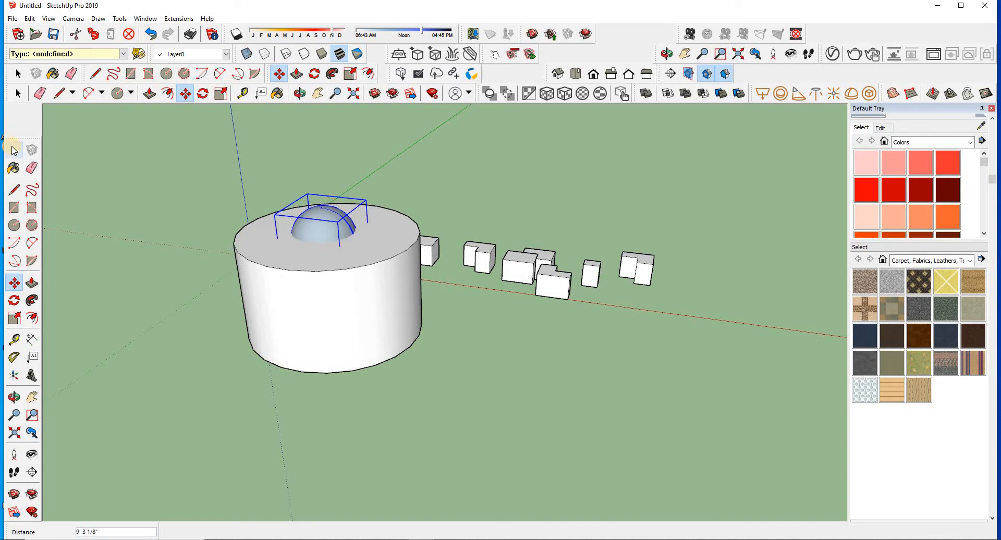
Step: Try to use the Subtract solid tool on the cylinder and the embedded sphere, picking the cylinder as the first solid
left_click(14, 151)
middle_click_drag(134, 201, 312, 293)
left_click(300, 340)
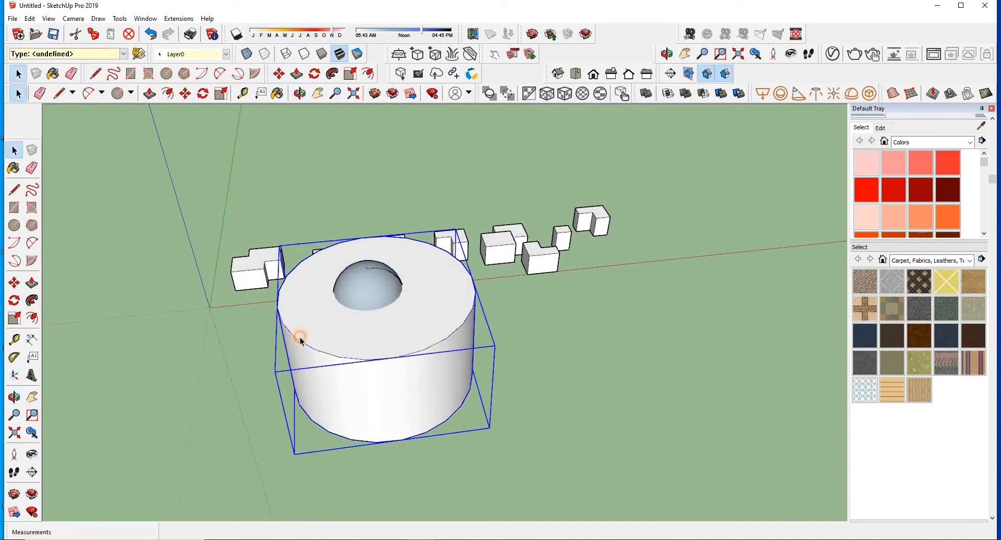
left_click(348, 301)
left_click(631, 340)
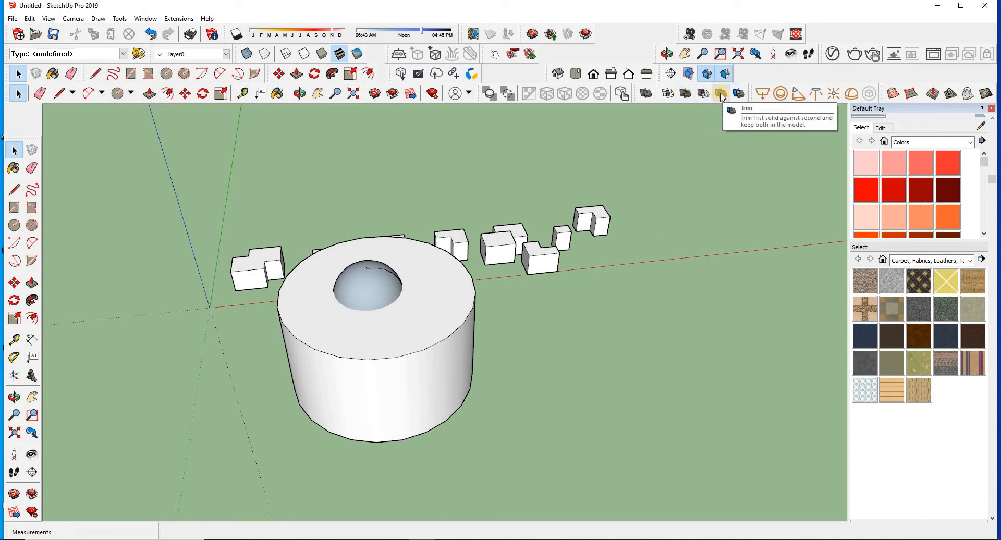
left_click(700, 99)
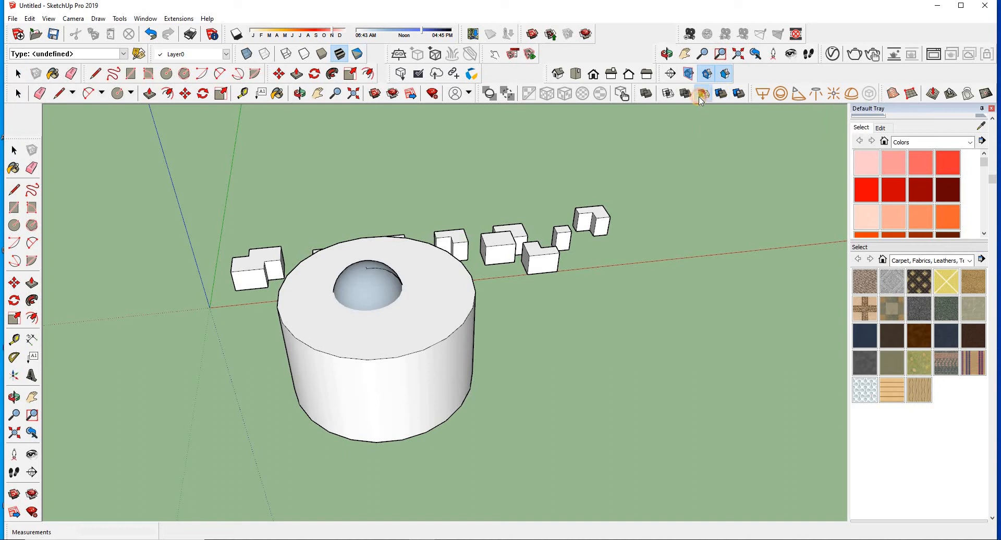
left_click(381, 284)
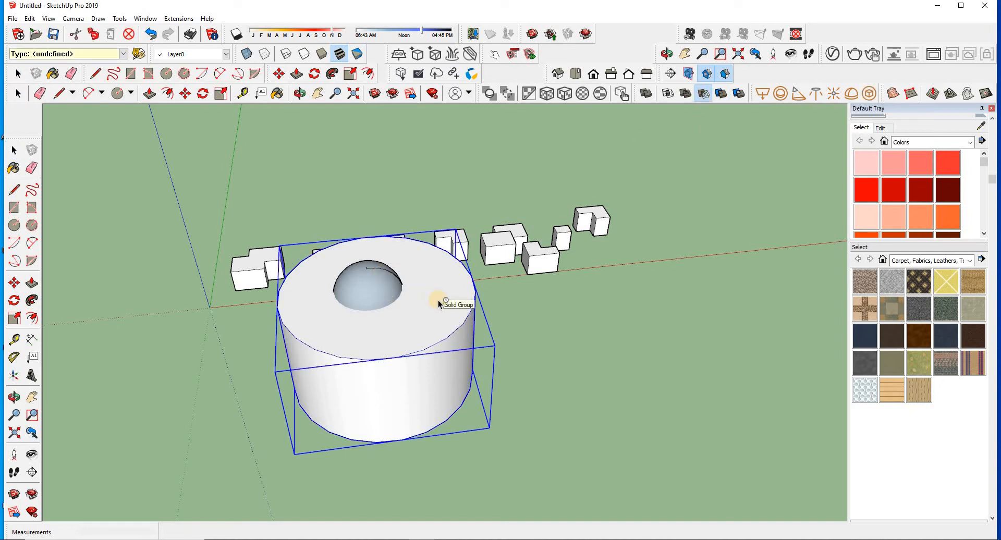
scroll(439, 302, "up", 1)
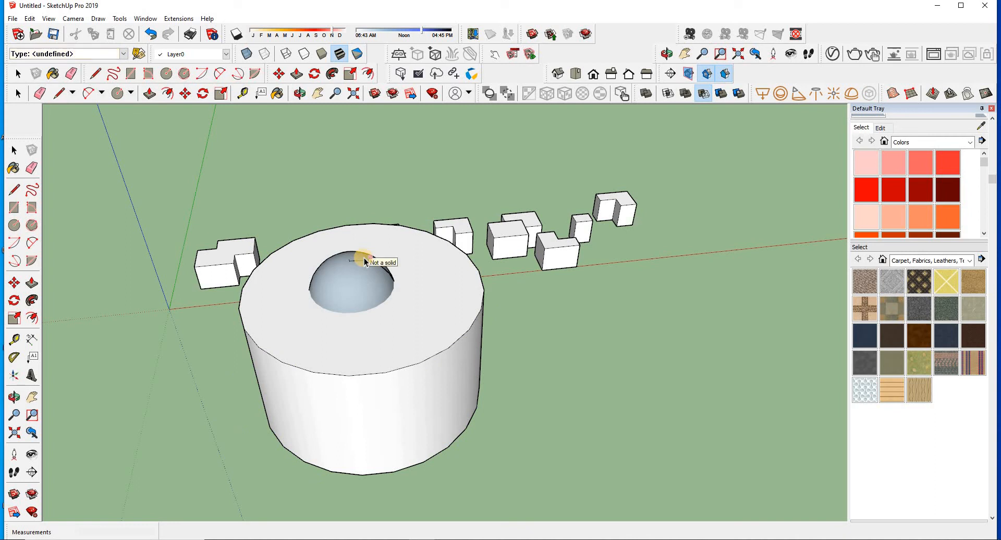
left_click(417, 287)
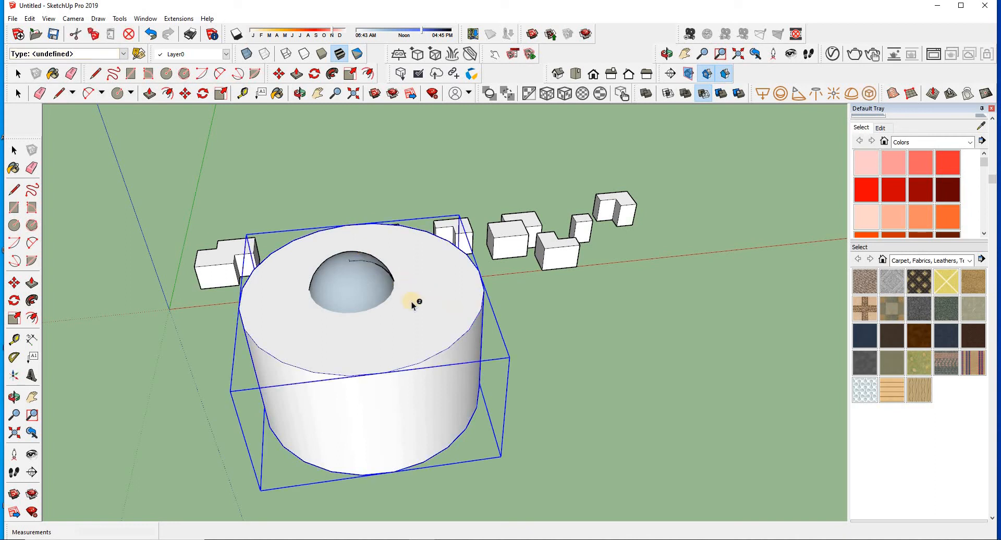
left_click(377, 276)
middle_click_drag(492, 288, 167, 172)
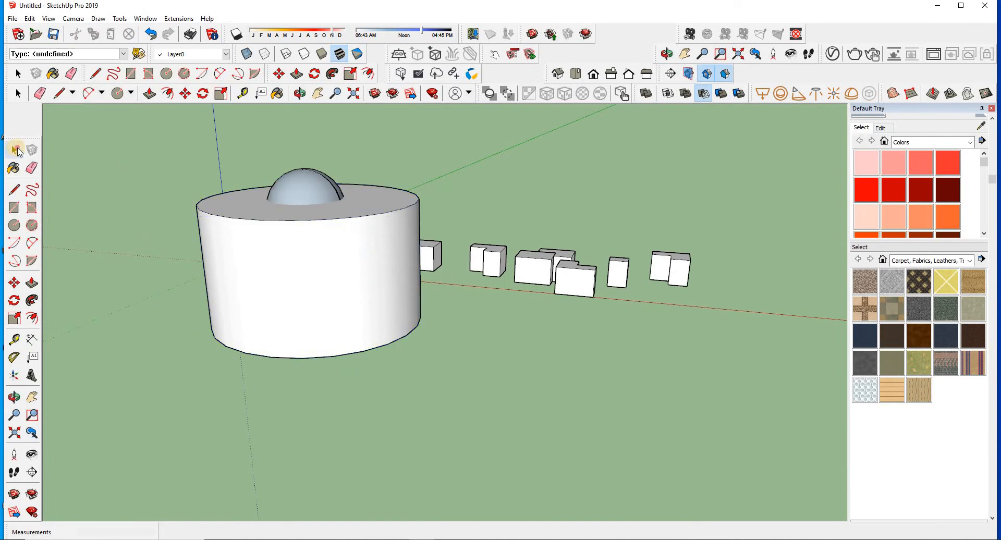
left_click(16, 150)
Step: Try to split the sphere and the cylinder with the Split solid tool
middle_click_drag(452, 389, 450, 394)
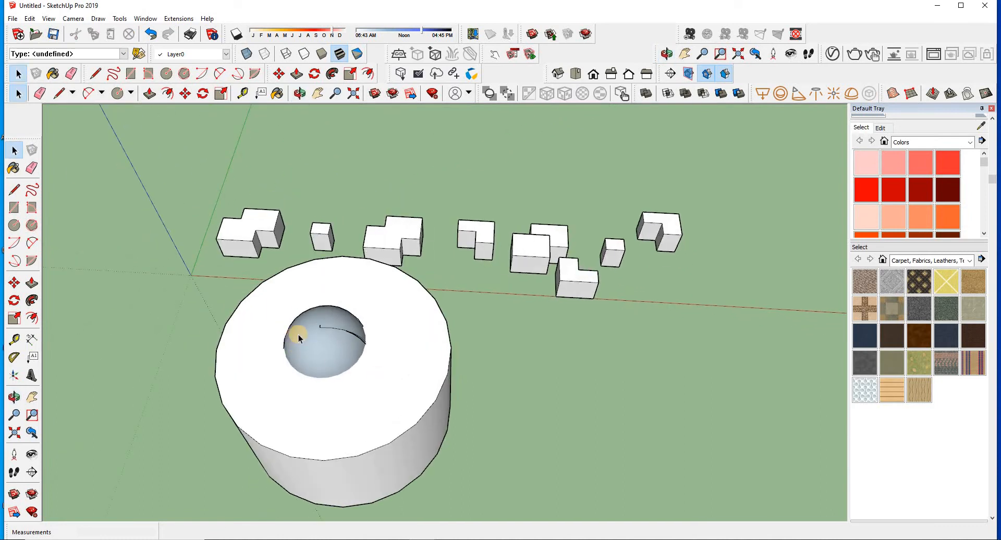
scroll(308, 331, "up", 3)
left_click(321, 322)
scroll(400, 322, "down", 2)
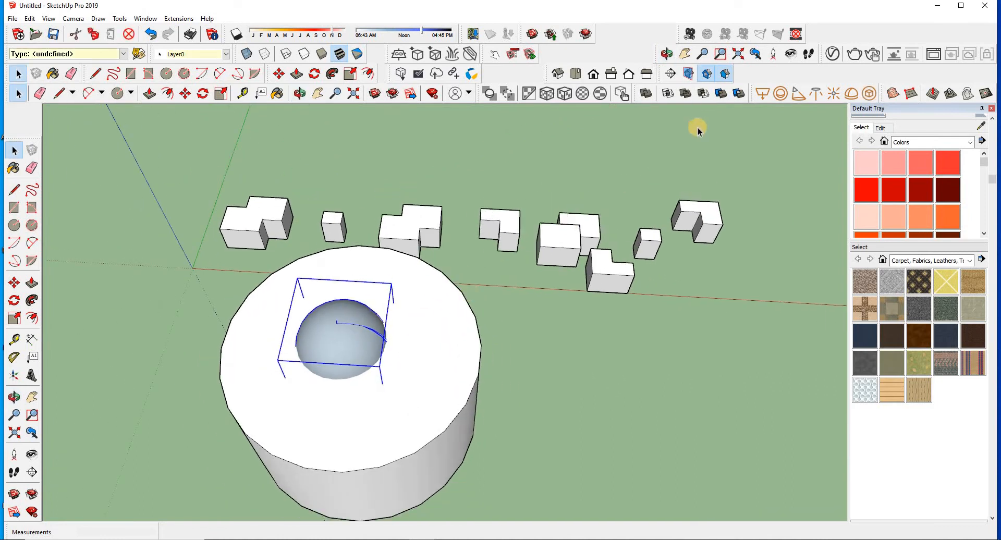
left_click(740, 95)
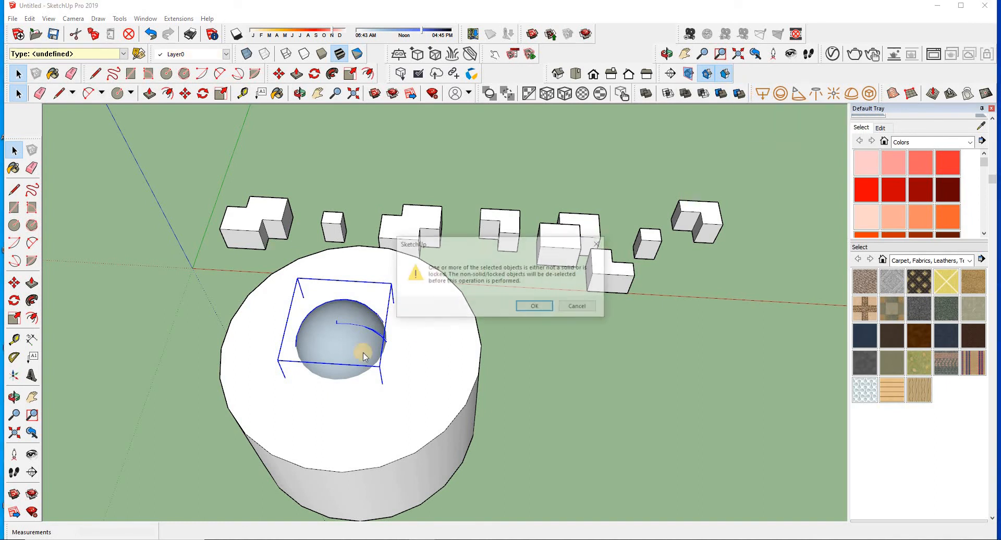
left_click(533, 307)
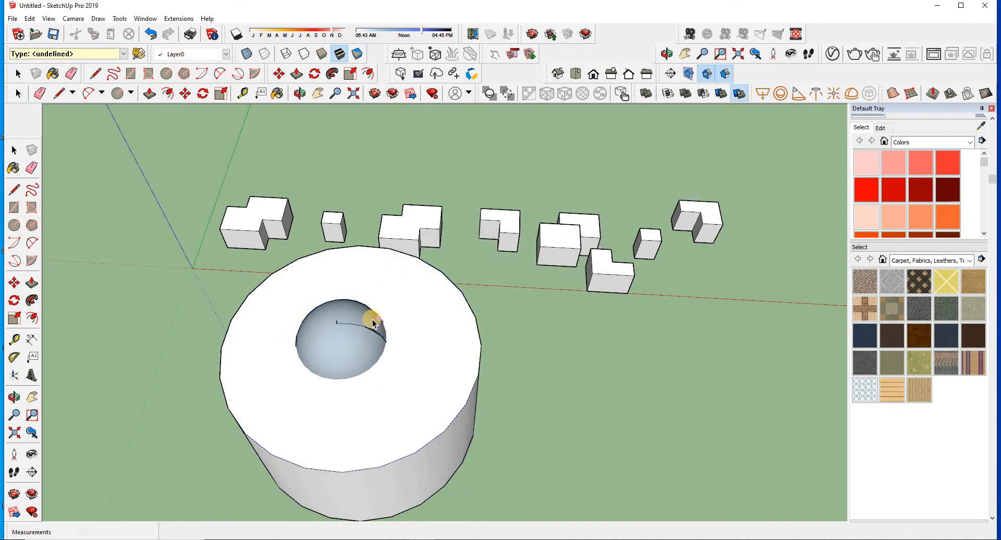
Step: Delete the sphere group from the top of the cylinder
scroll(489, 357, "down", 2)
middle_click_drag(488, 358, 251, 180)
left_click(12, 150)
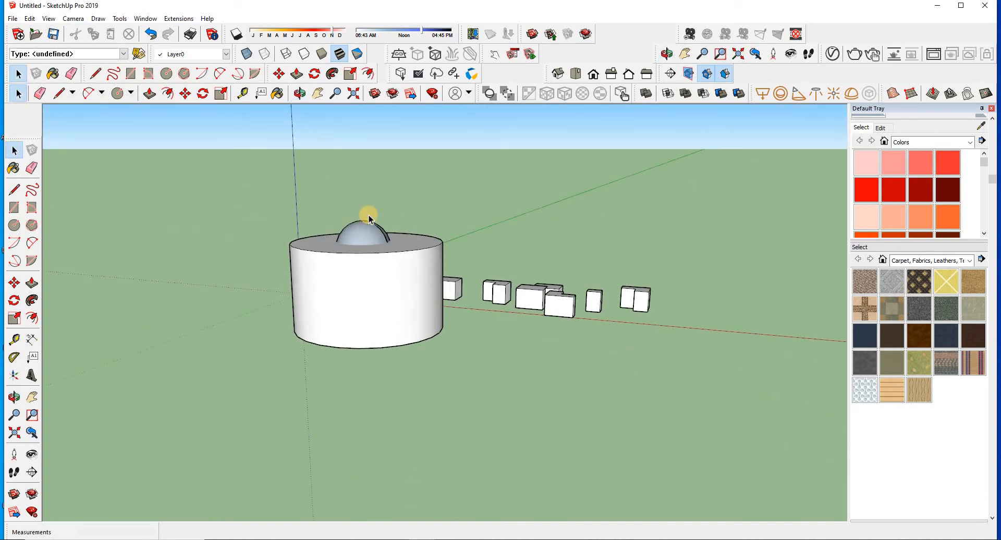
left_click(374, 230)
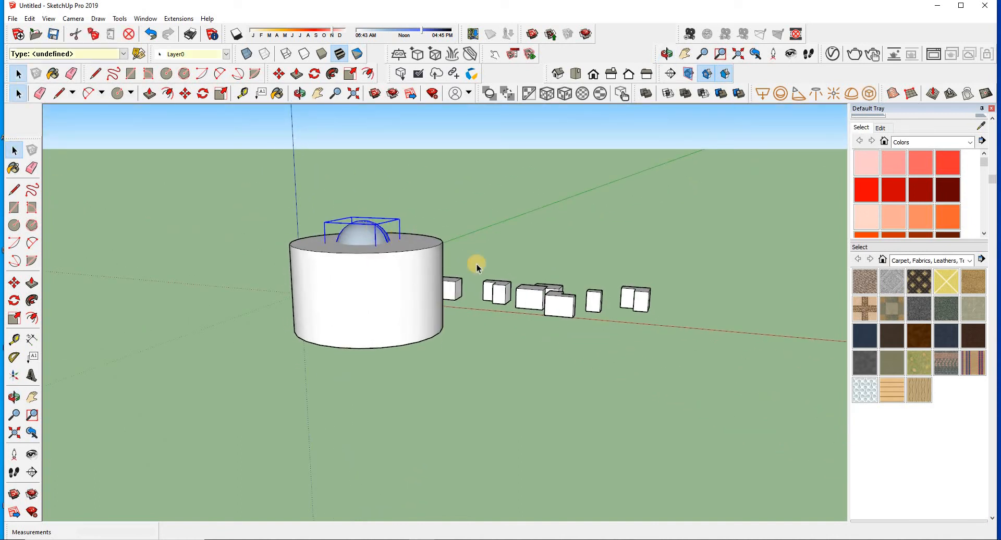
key("Delete")
Step: Move the small box nearest the origin across to the side wall of the large cylinder
middle_click_drag(542, 306, 485, 237)
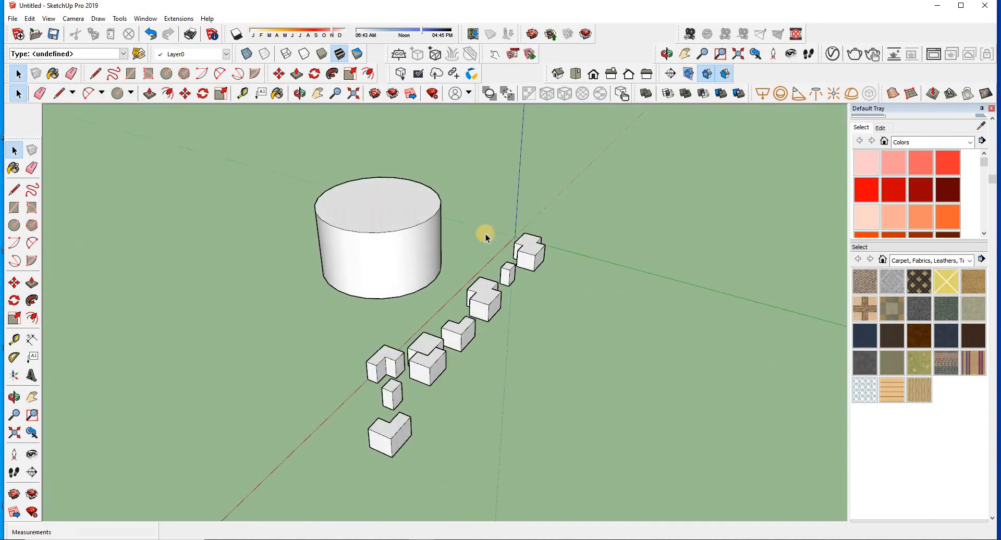
left_click(509, 272)
middle_click_drag(510, 272, 84, 277)
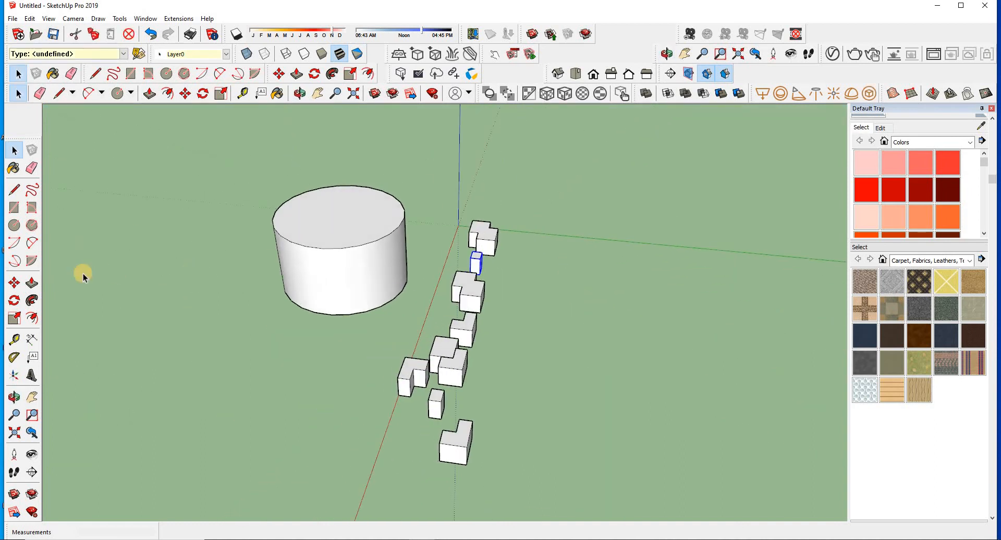
left_click(14, 283)
scroll(474, 257, "up", 1)
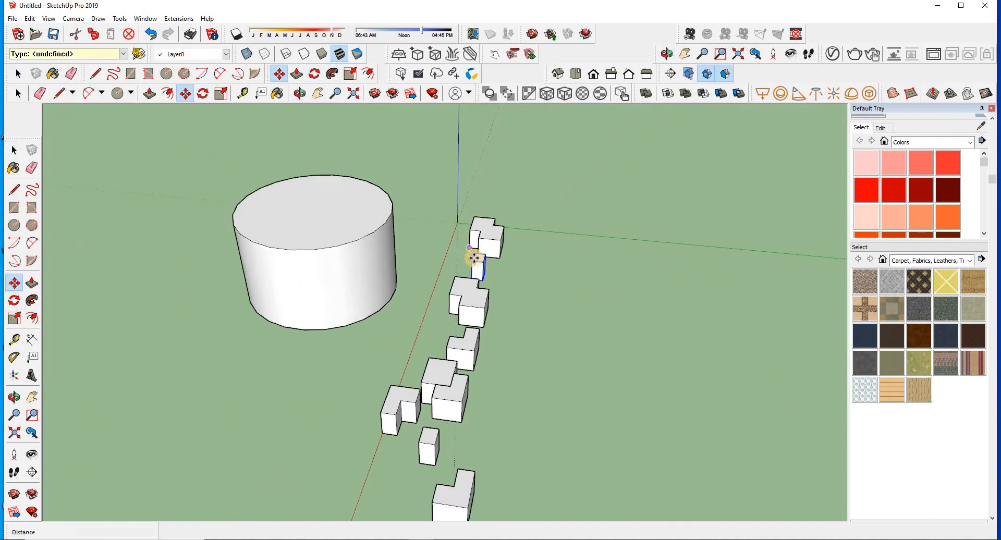
left_click(475, 261)
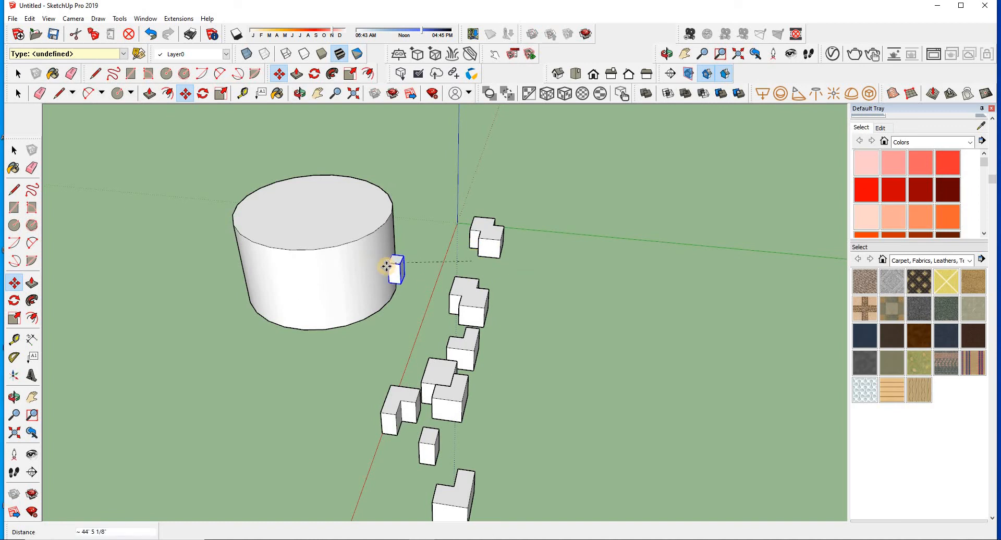
left_click(392, 262)
Step: Reposition the small box on the cylinder's wall, shifting it about 10' 11" in the final move so it is partly embedded in the side
scroll(402, 252, "up", 3)
left_click(377, 281)
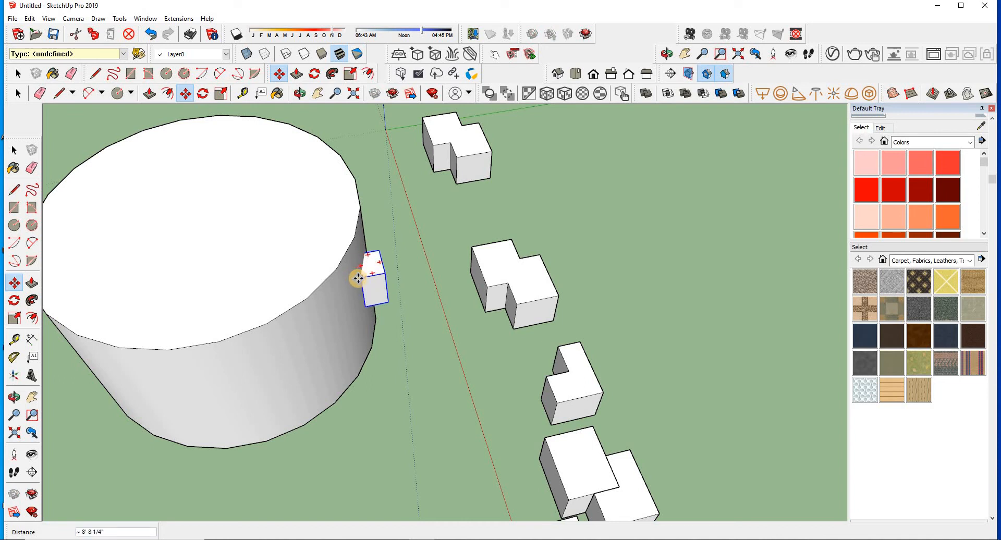
left_click(377, 255)
scroll(422, 212, "down", 2)
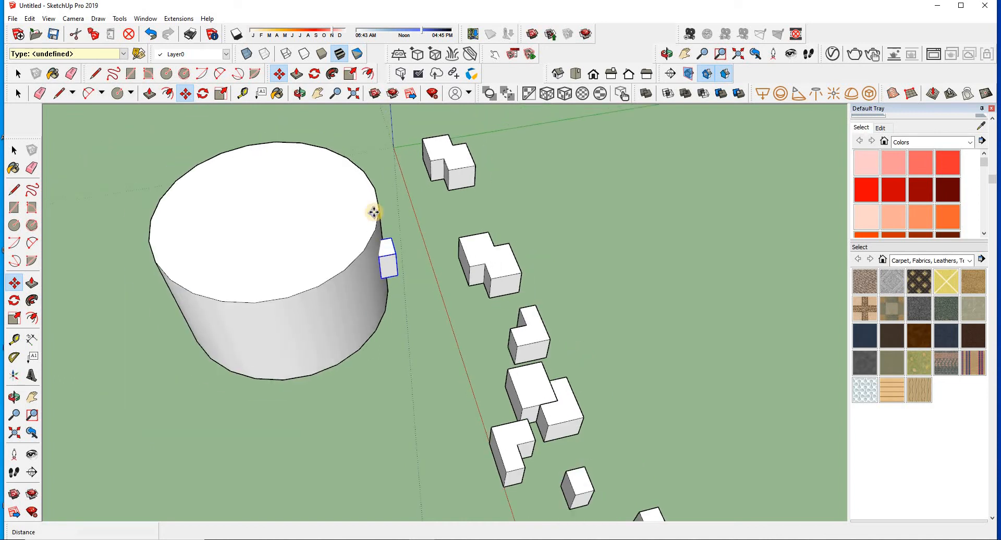
middle_click_drag(336, 245, 416, 358)
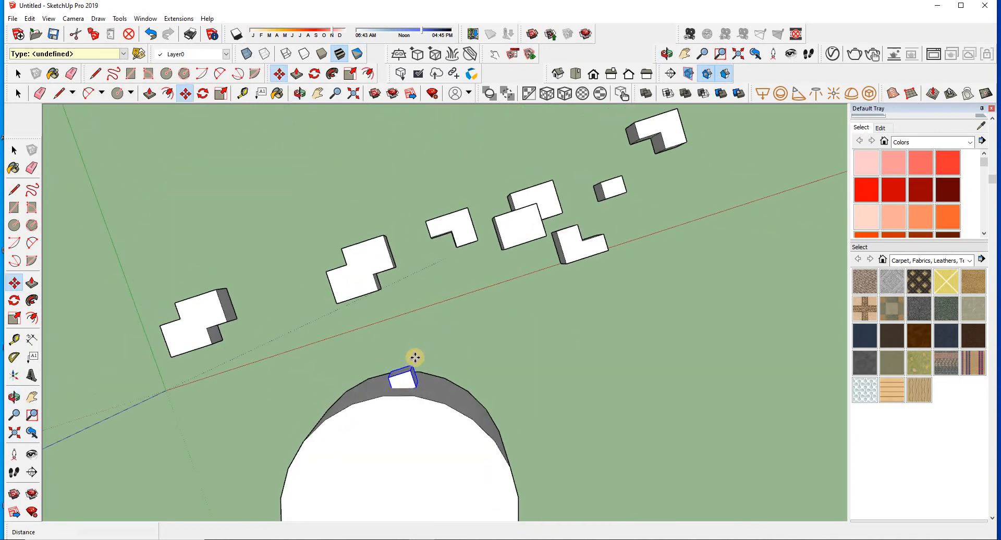
left_click(387, 377)
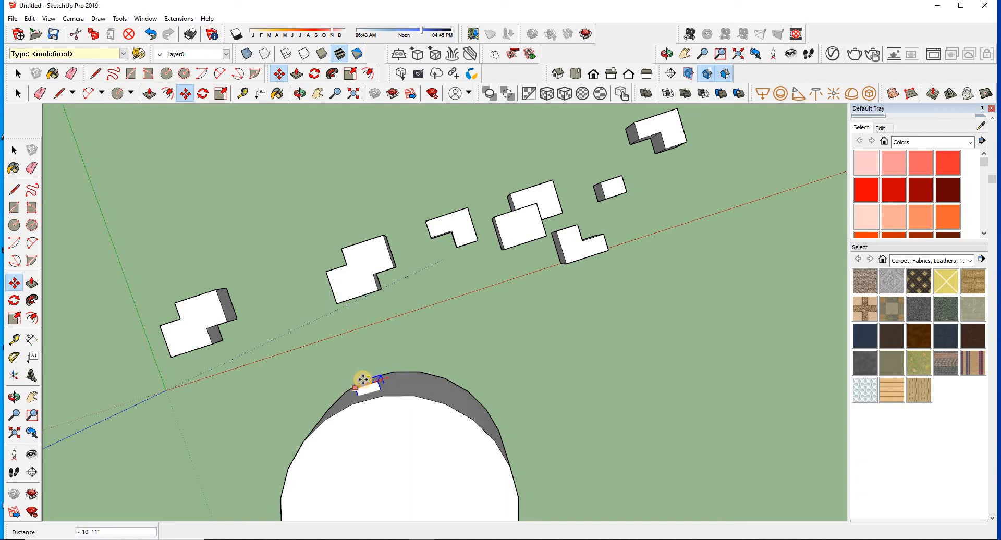
left_click(362, 379)
Step: Subtract the small embedded box from the cylinder with the Subtract solid tool
scroll(461, 297, "down", 3)
middle_click_drag(463, 424, 234, 188)
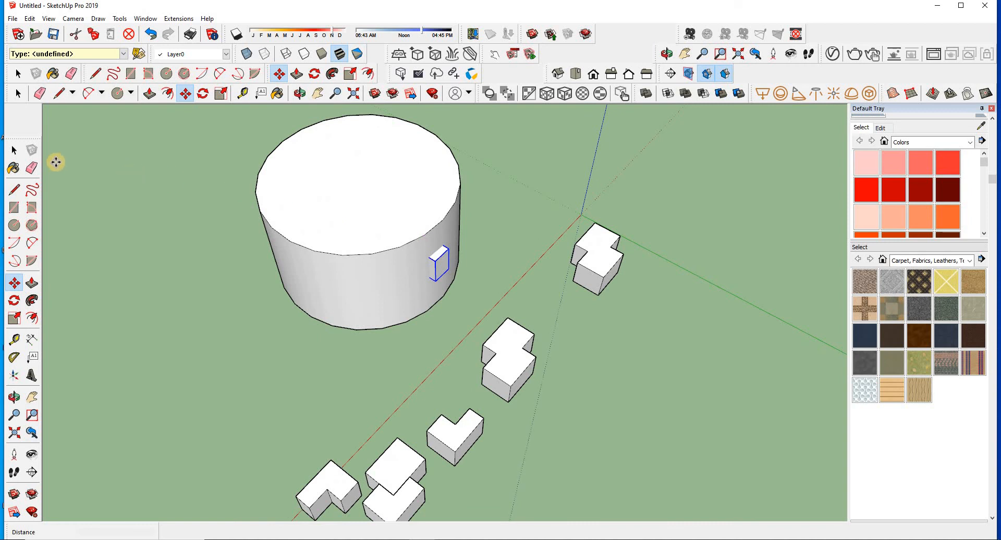
left_click(13, 152)
left_click(198, 259)
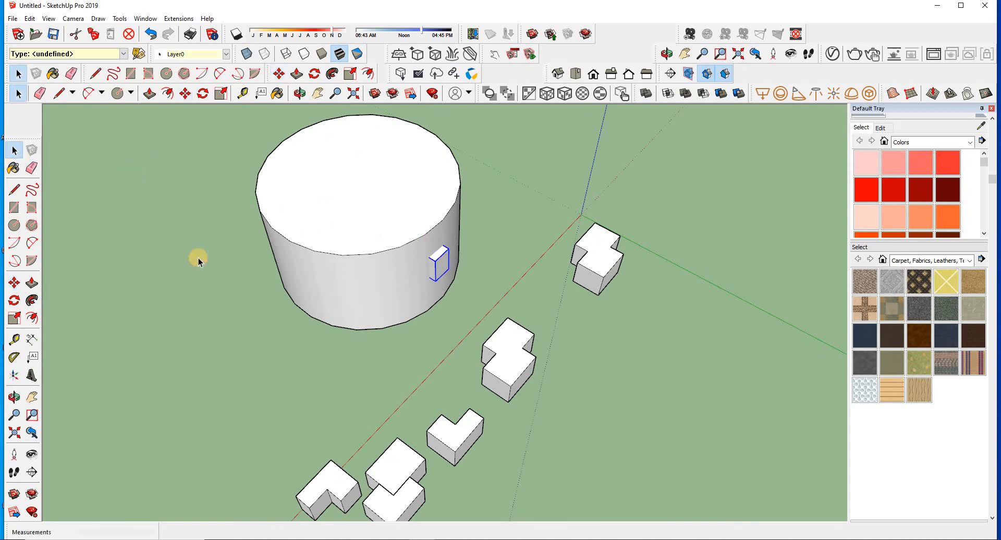
left_click(703, 94)
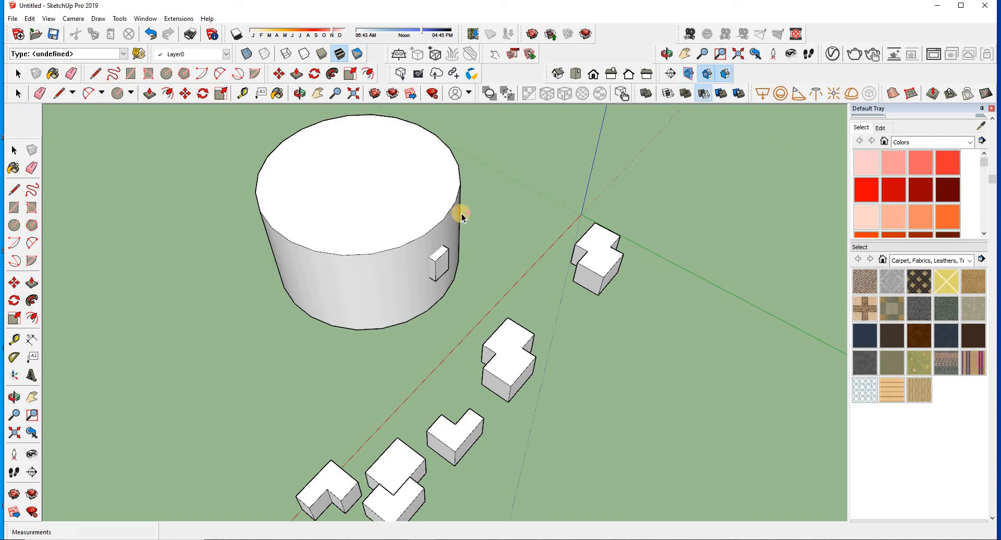
left_click(438, 265)
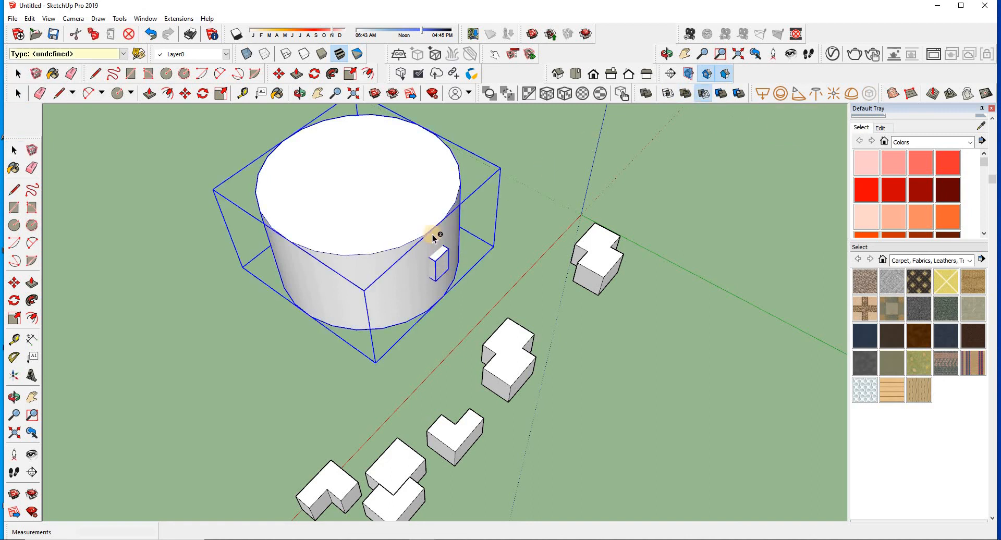
Step: Examine the rectangular recess in the cylinder's side from several angles, and clear the selection
middle_click_drag(471, 298, 329, 265)
scroll(489, 259, "up", 3)
middle_click_drag(490, 259, 354, 192)
scroll(351, 257, "down", 3)
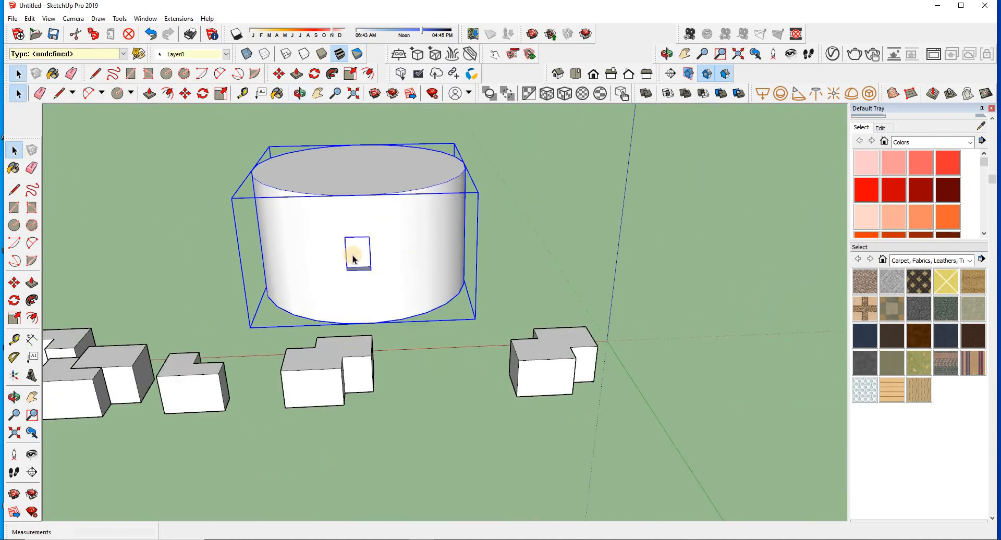
middle_click_drag(351, 257, 477, 273)
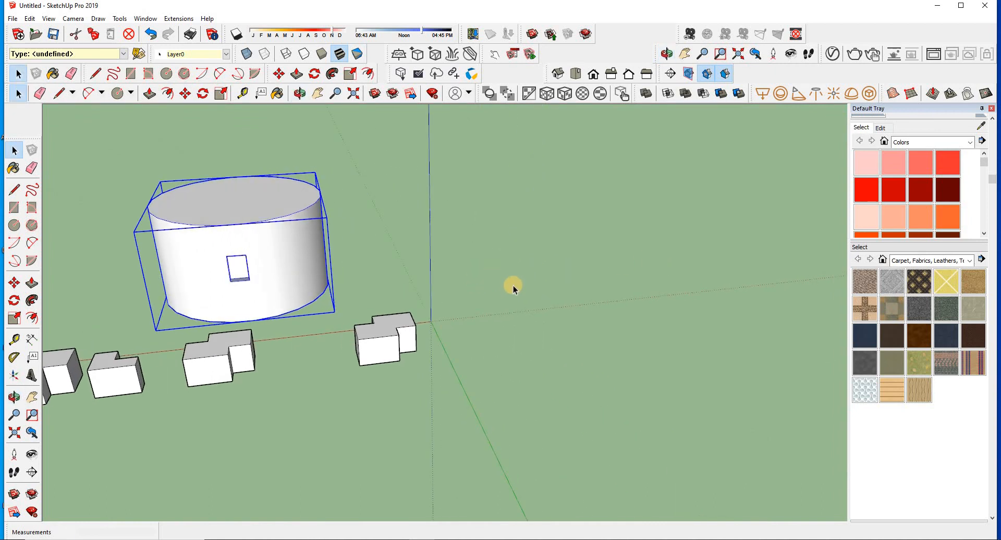
scroll(513, 288, "down", 4)
middle_click_drag(514, 289, 539, 453)
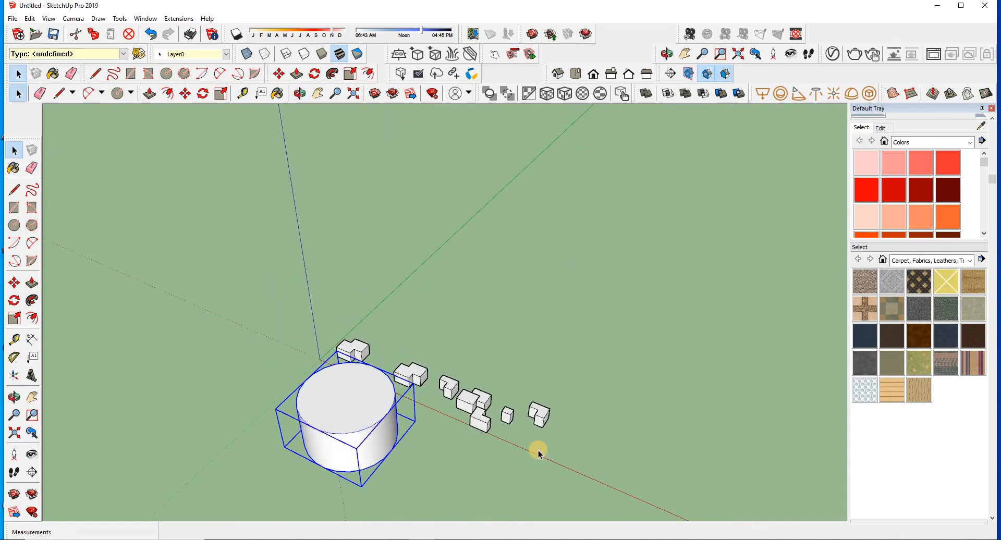
scroll(538, 454, "up", 2)
left_click(614, 329)
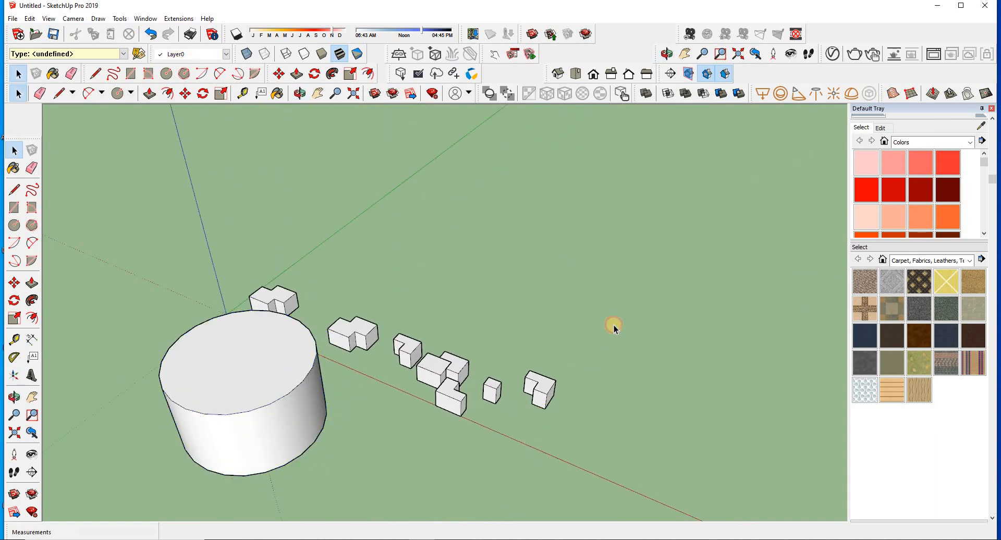